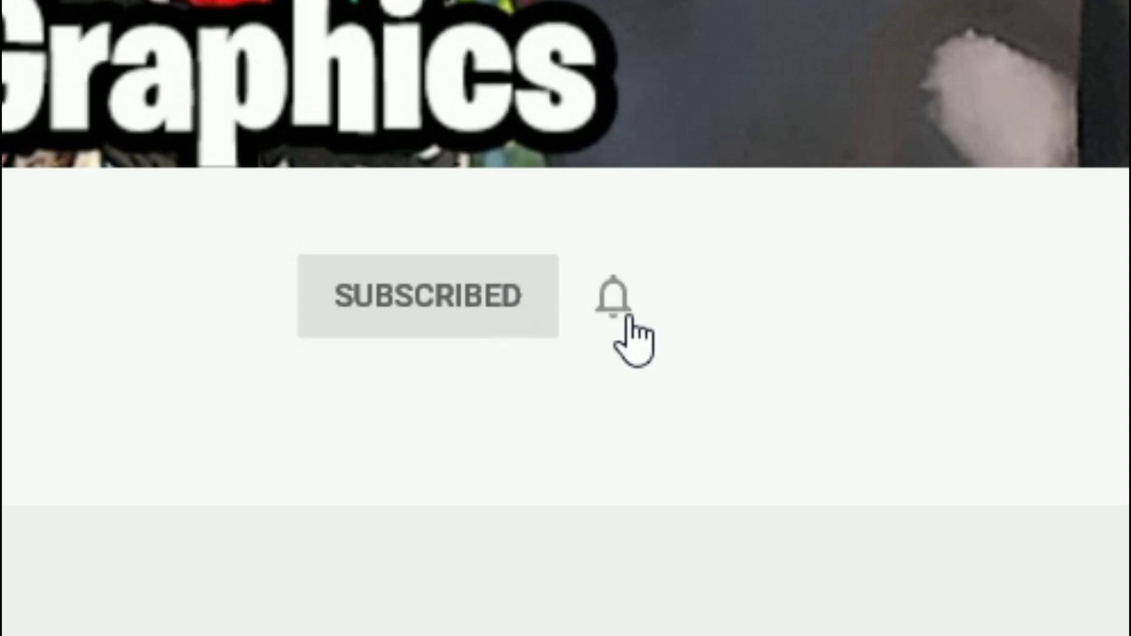
- Set the subscribed channel's notification bell to All uploads
{"action": "left_click", "coordinate": [611, 295]}
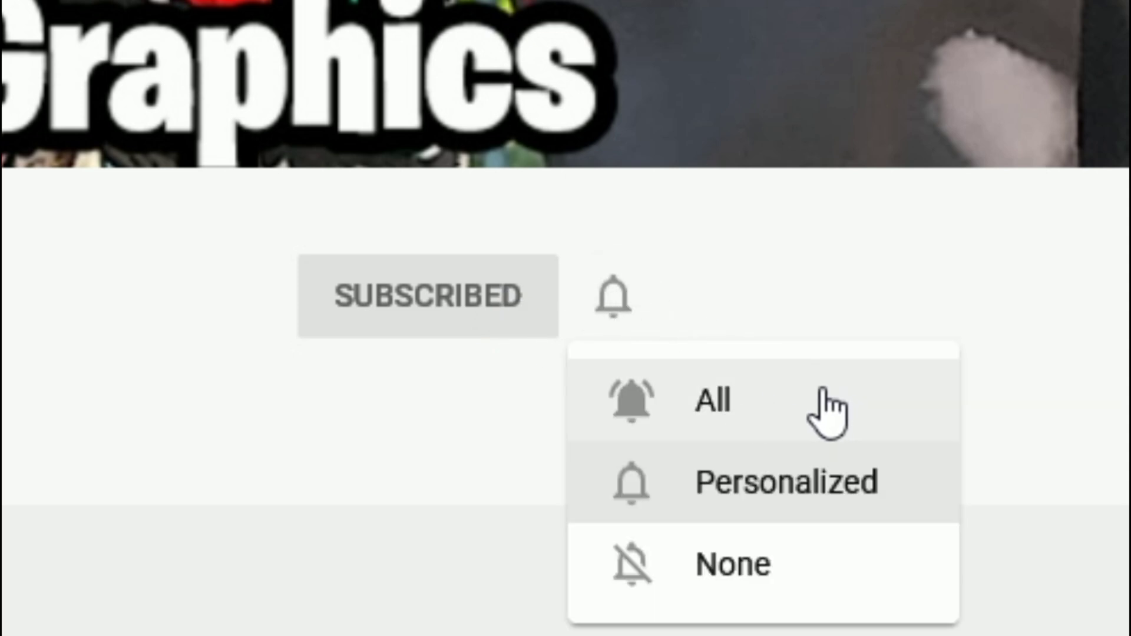
{"action": "left_click", "coordinate": [767, 399]}
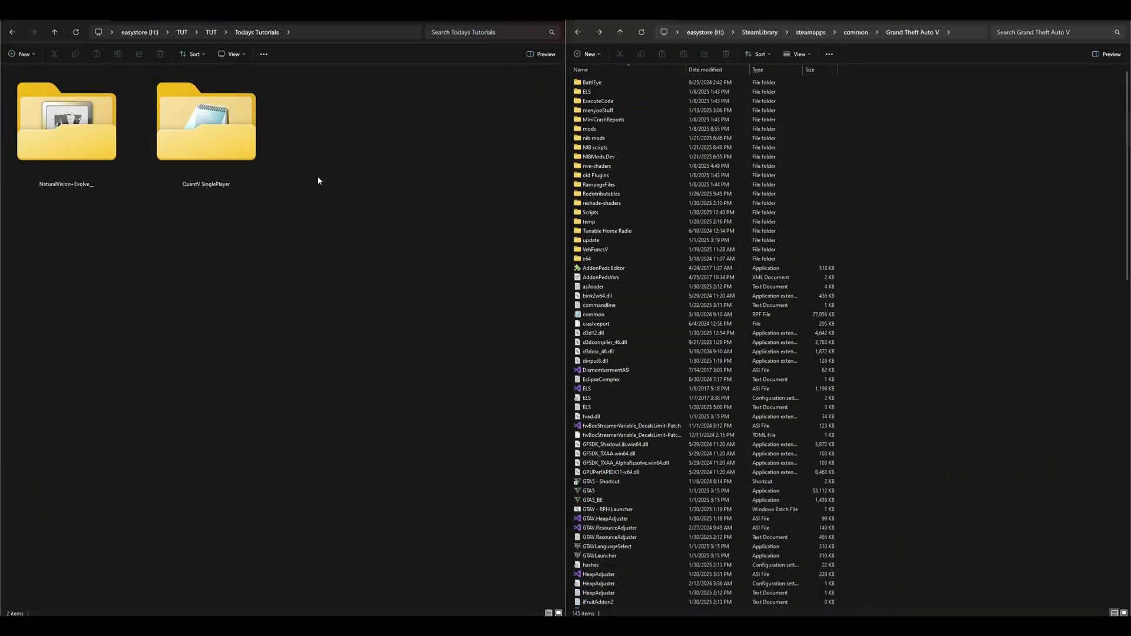
- Select the NaturalVision and QuantV SinglePlayer download folders, then the game's mods folder, and deselect it
{"action": "left_click", "coordinate": [69, 153]}
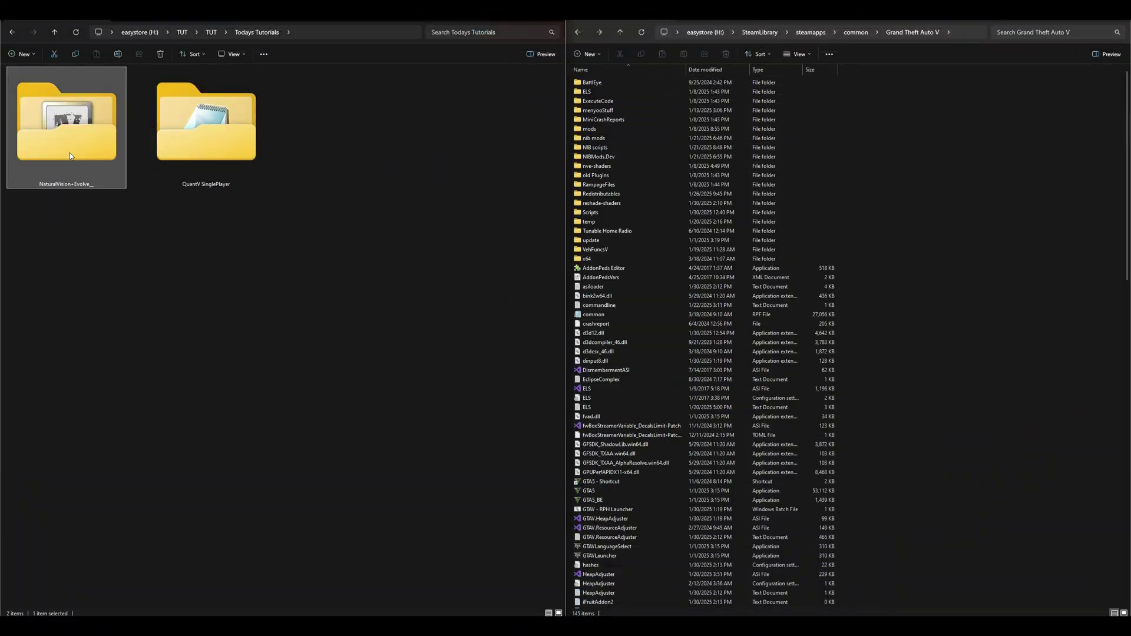
{"action": "left_click", "coordinate": [191, 148]}
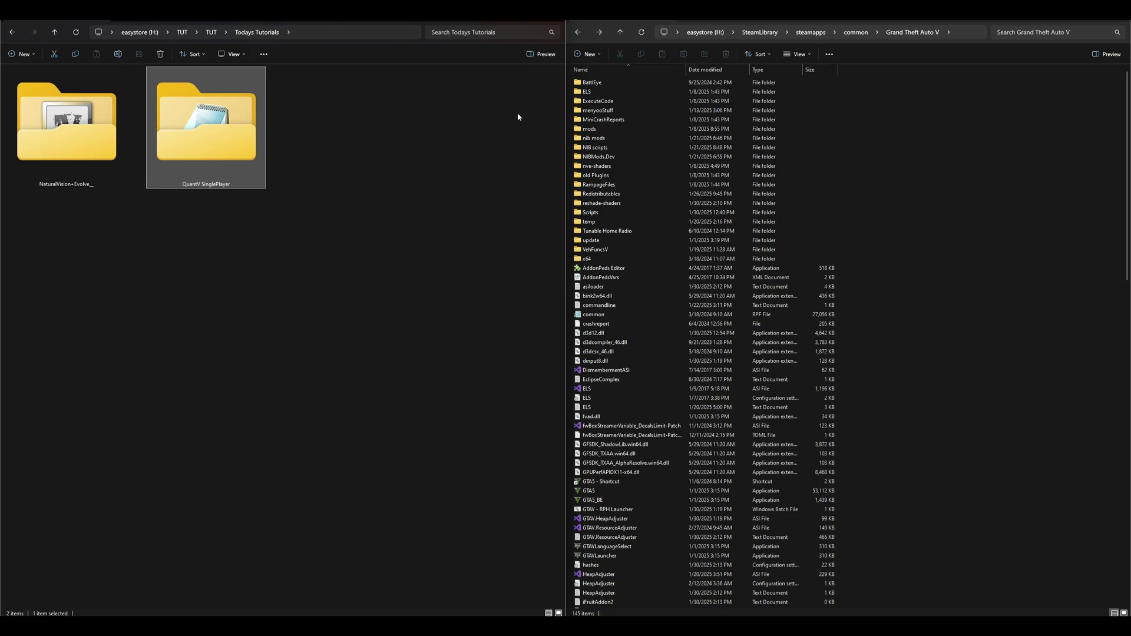
{"action": "left_click", "coordinate": [617, 128]}
{"action": "left_click", "coordinate": [972, 161]}
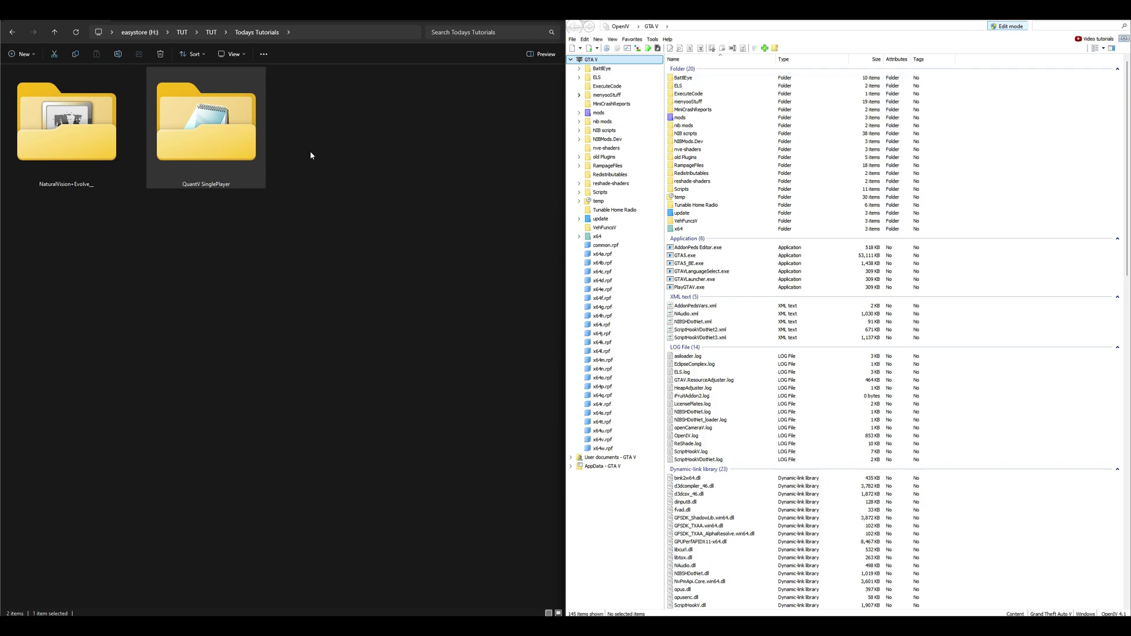
- Open QuantV SinglePlayer > Part1 in large icons and select BaseMod_Install
{"action": "double_click", "coordinate": [216, 131]}
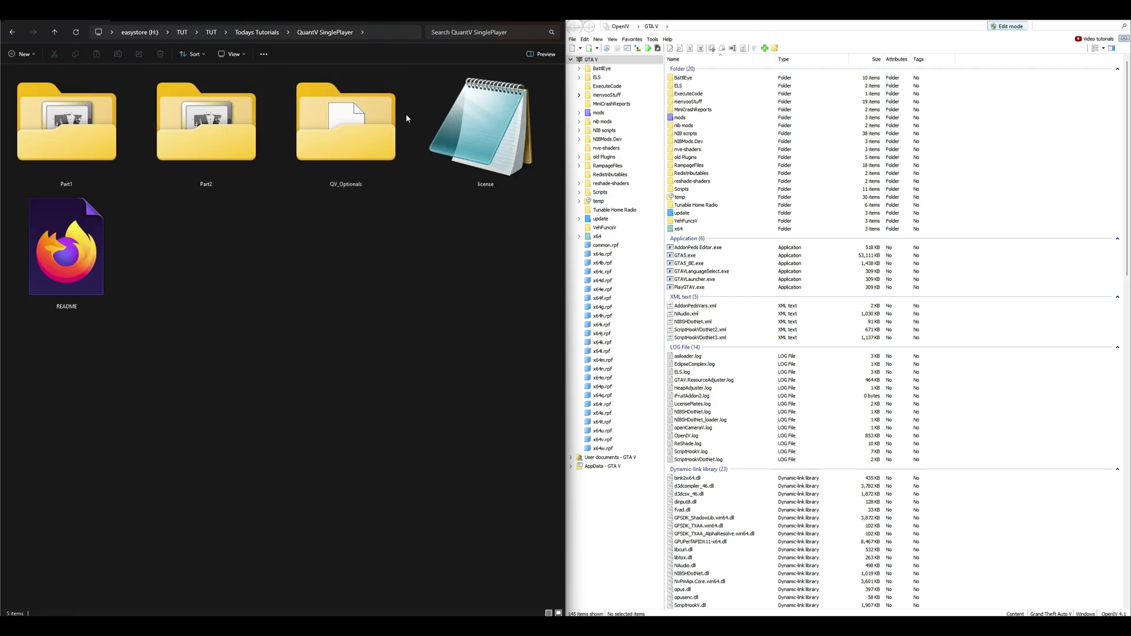
{"action": "left_click", "coordinate": [67, 125]}
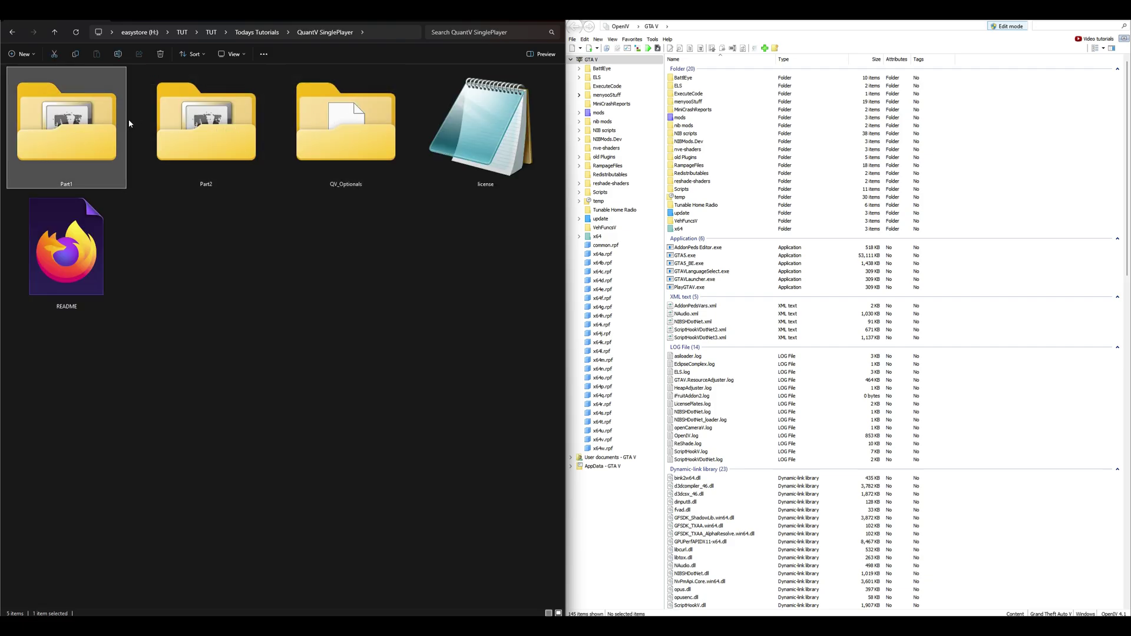
{"action": "double_click", "coordinate": [67, 136]}
{"action": "left_click", "coordinate": [231, 54]}
{"action": "left_click", "coordinate": [231, 73]}
{"action": "left_click", "coordinate": [66, 124]}
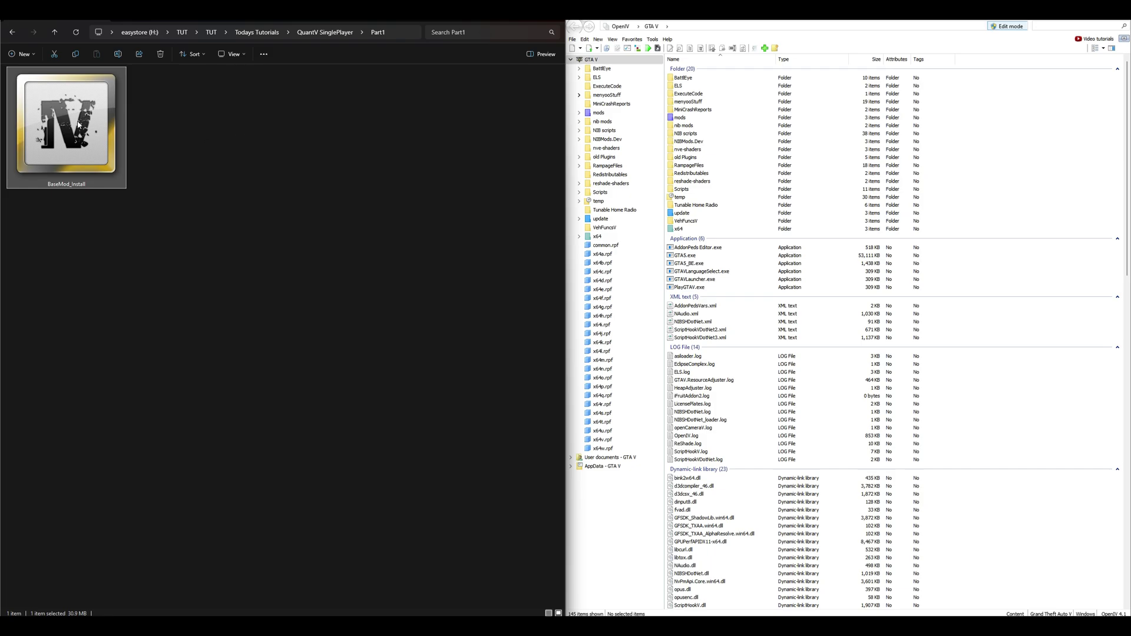
- Install the BaseMod_Install.oiv package through OpenIV into the mods folder
{"action": "left_click_drag", "start_coordinate": [58, 128], "coordinate": [833, 197]}
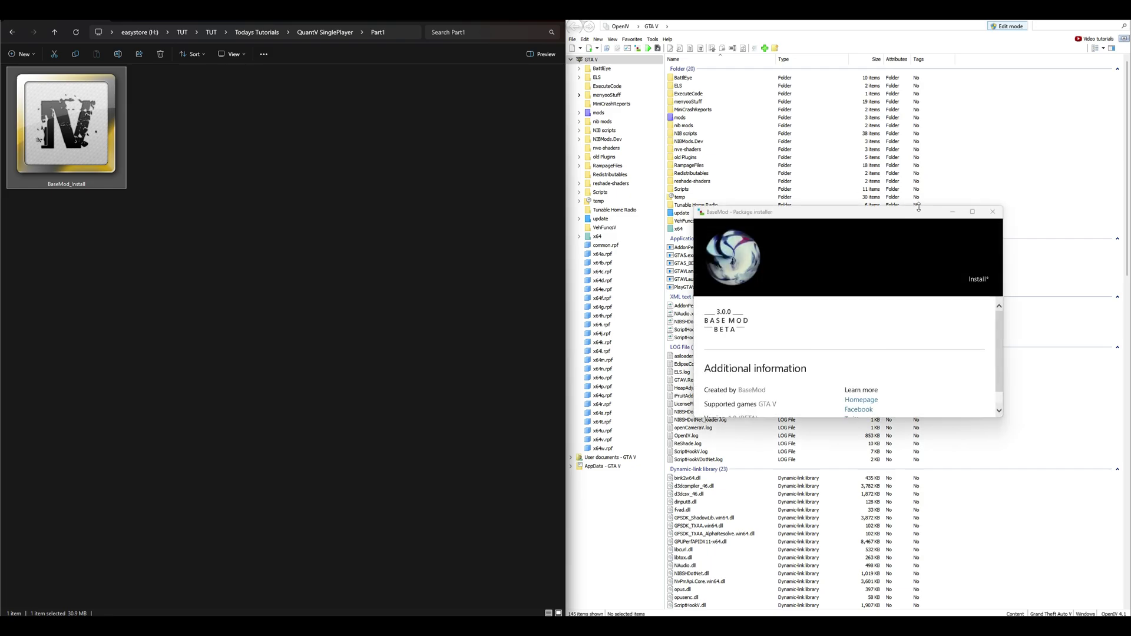
{"action": "left_click", "coordinate": [978, 280]}
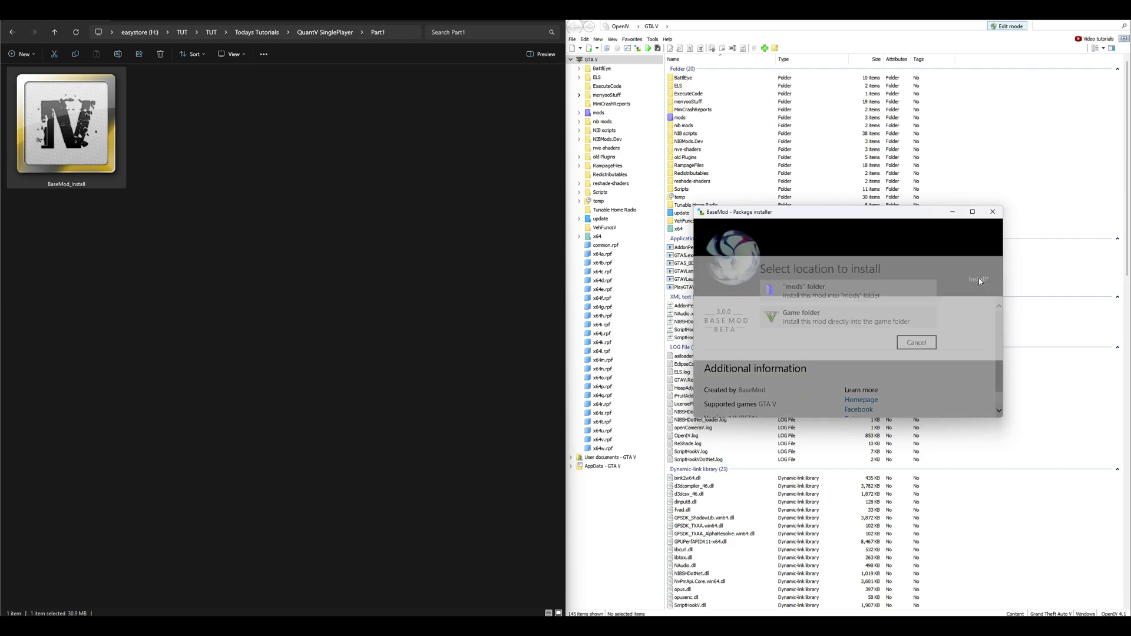
{"action": "left_click", "coordinate": [818, 300]}
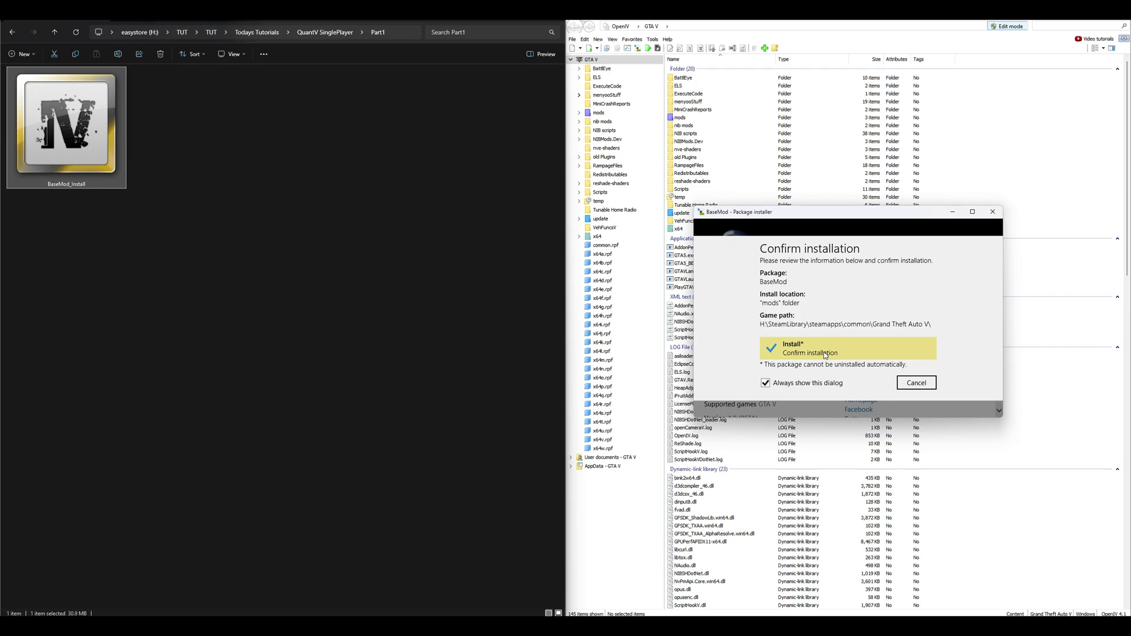
{"action": "left_click", "coordinate": [823, 352]}
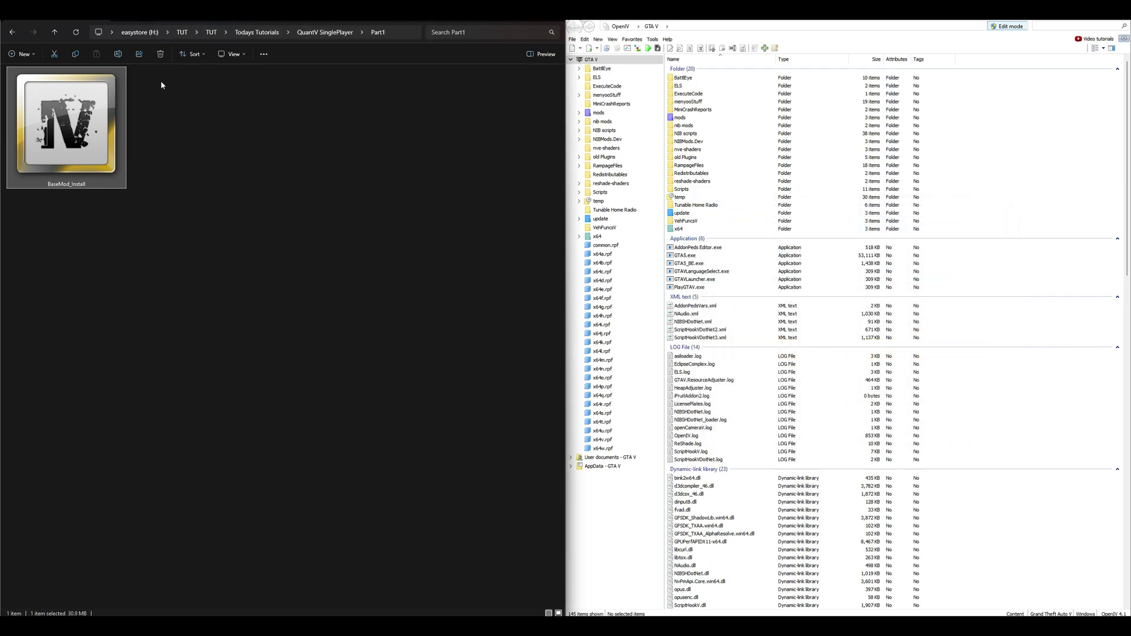
- Open the Part2 folder in extra large icons and select QuantV_Install
{"action": "left_click", "coordinate": [12, 33]}
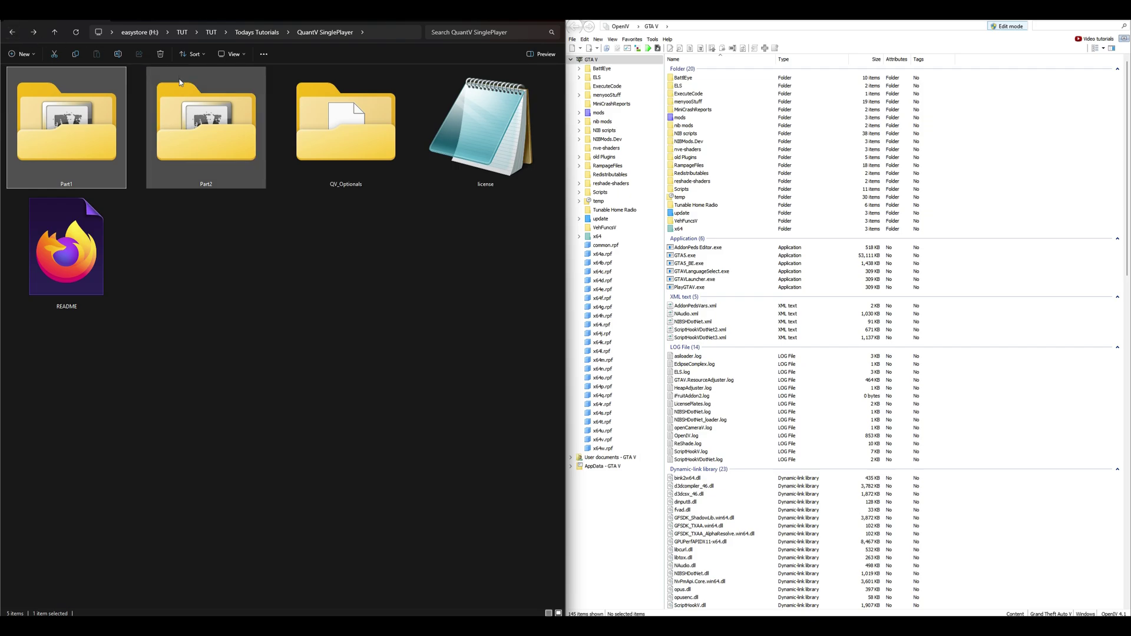
{"action": "left_click", "coordinate": [189, 137]}
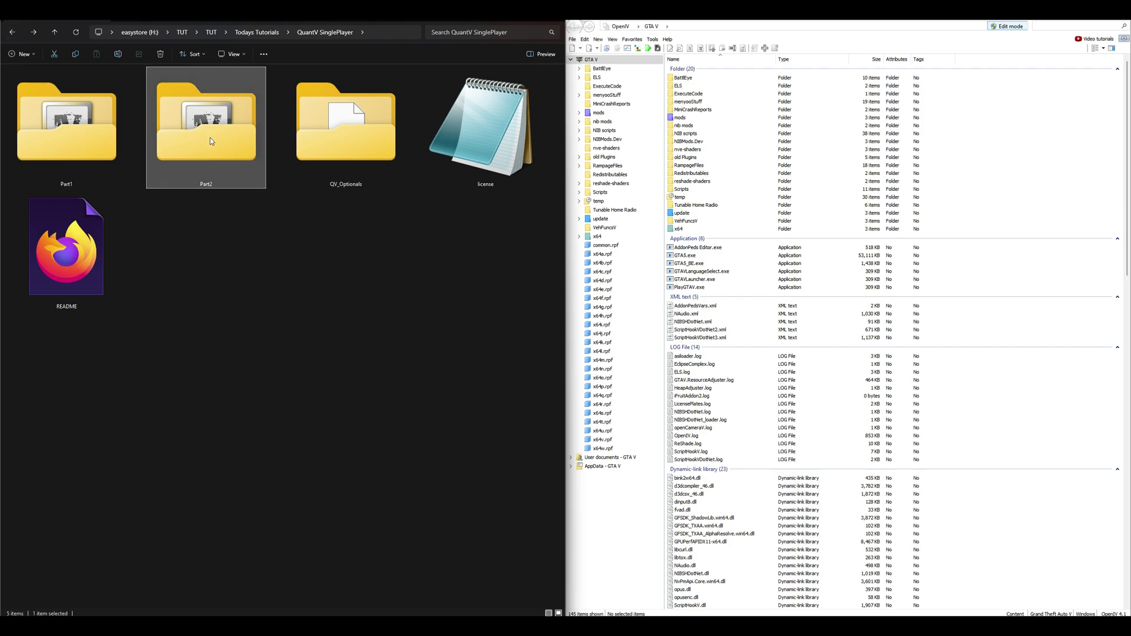
{"action": "double_click", "coordinate": [201, 147]}
{"action": "left_click", "coordinate": [246, 54]}
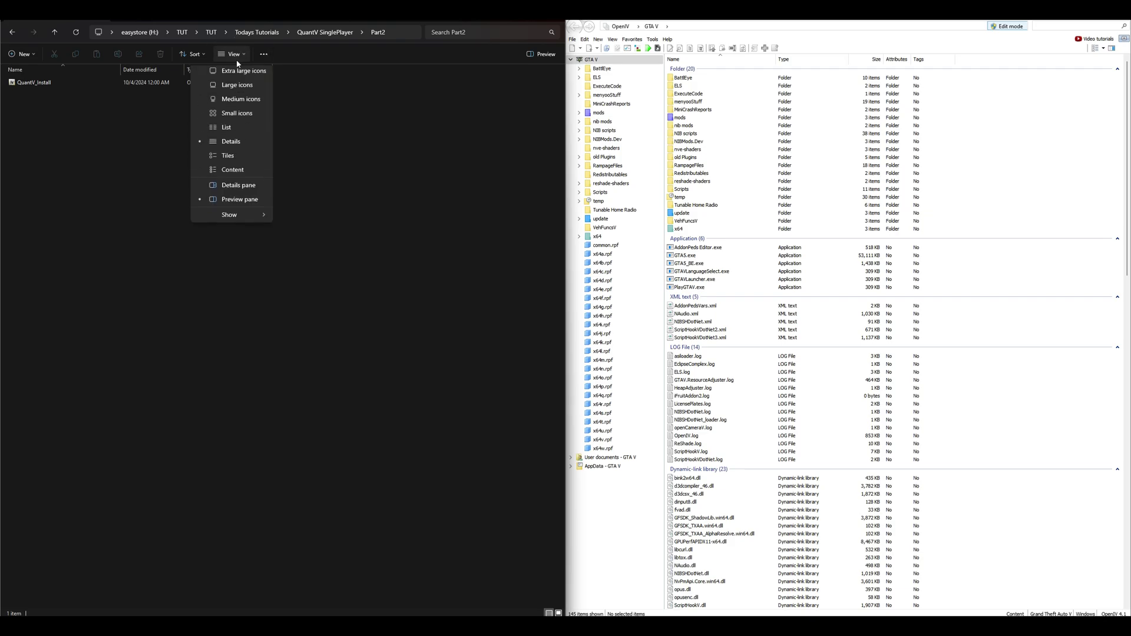
{"action": "left_click", "coordinate": [235, 73]}
{"action": "left_click", "coordinate": [67, 154]}
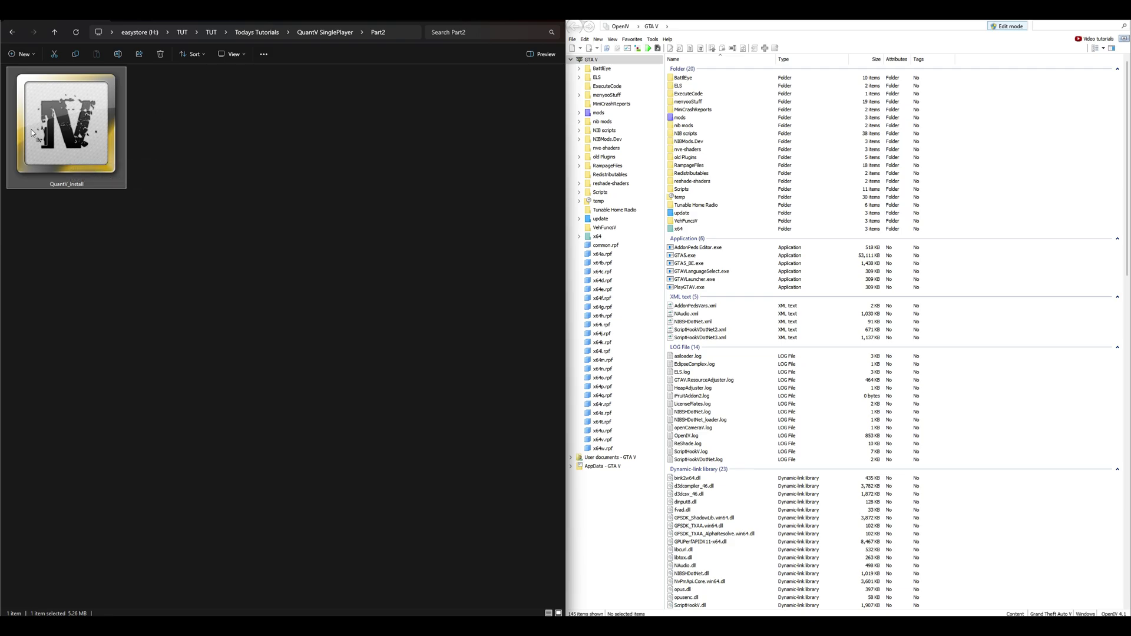
- Install the QuantV_Install package through OpenIV into the mods folder
{"action": "left_click_drag", "start_coordinate": [42, 118], "coordinate": [819, 206]}
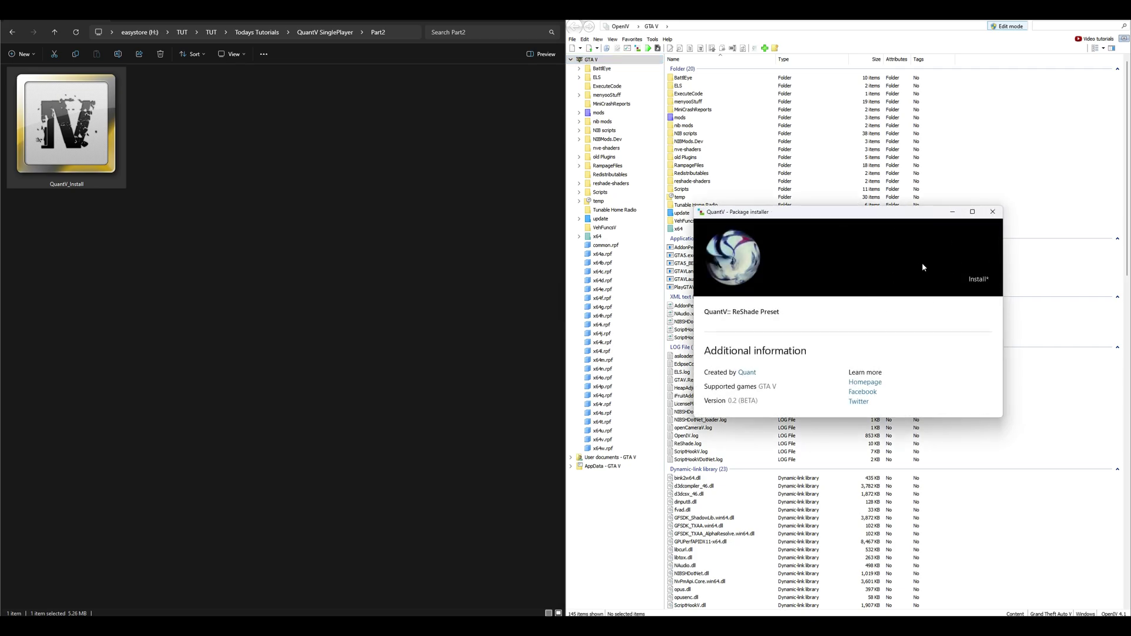
{"action": "left_click", "coordinate": [984, 280]}
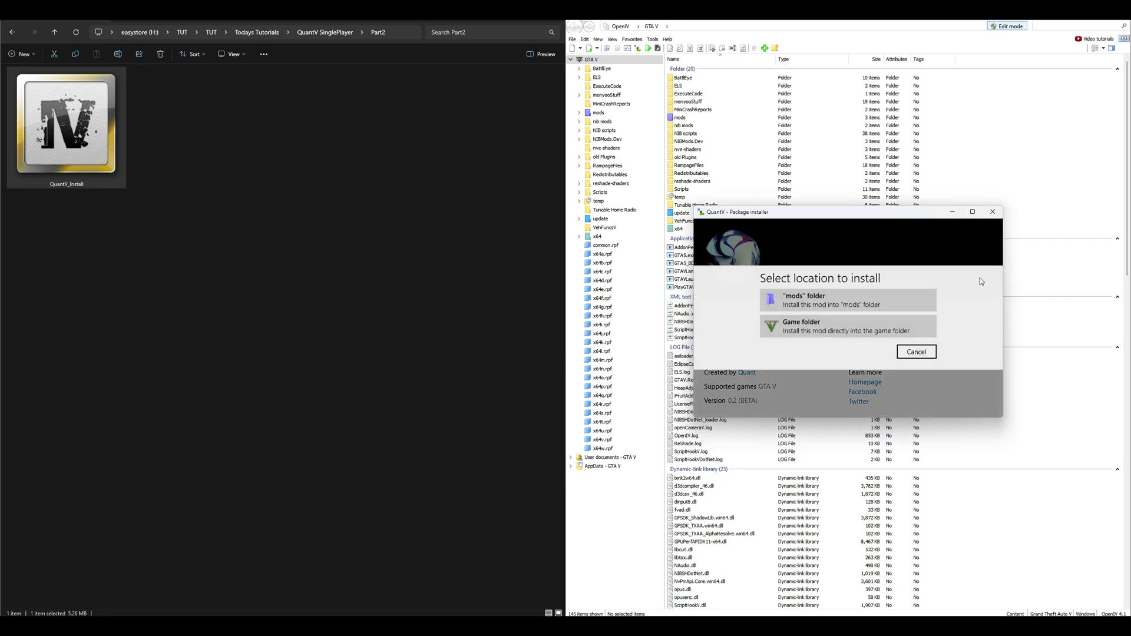
{"action": "left_click", "coordinate": [829, 298]}
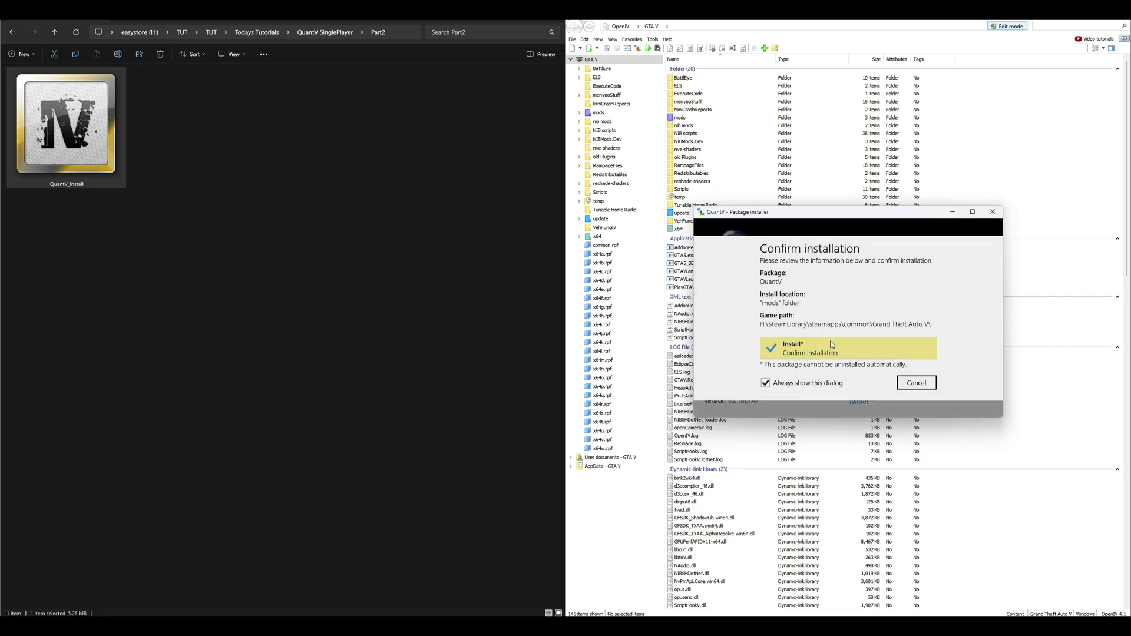
{"action": "left_click", "coordinate": [829, 340]}
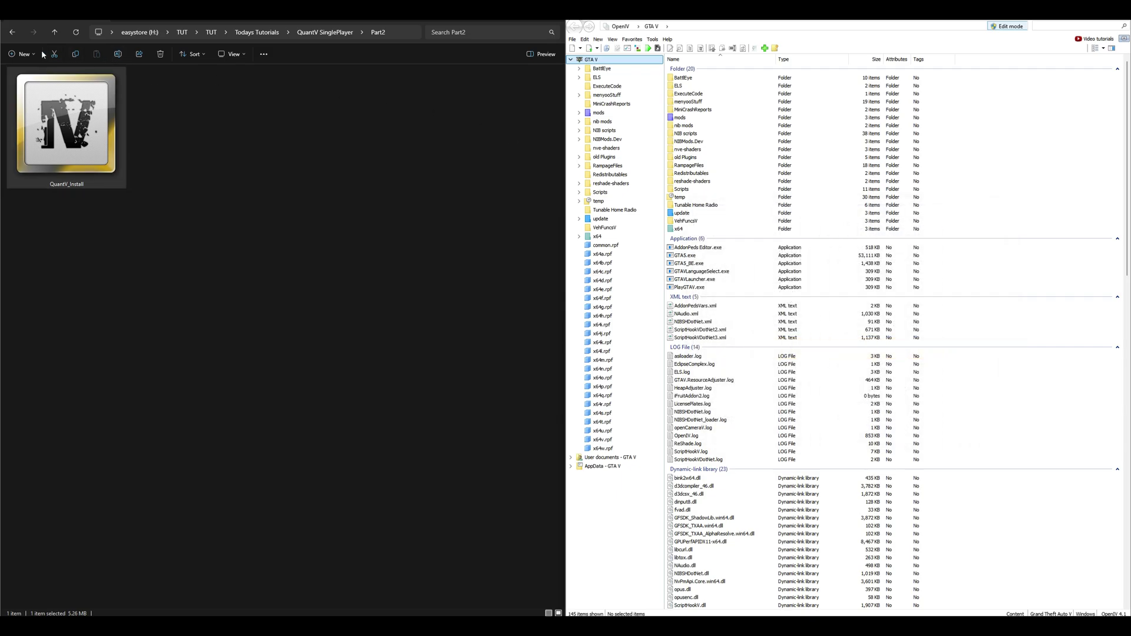
- Open QV_Optionals > Trainer in extra large icons and select Trainer_SinglePlayer
{"action": "left_click", "coordinate": [12, 32]}
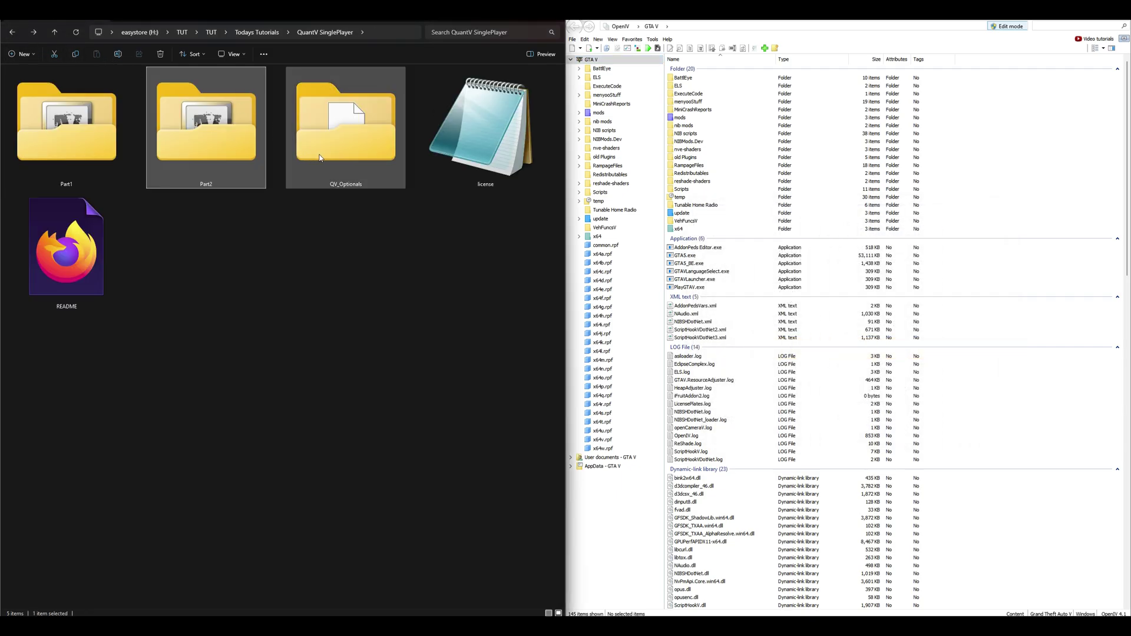
{"action": "left_click", "coordinate": [348, 144]}
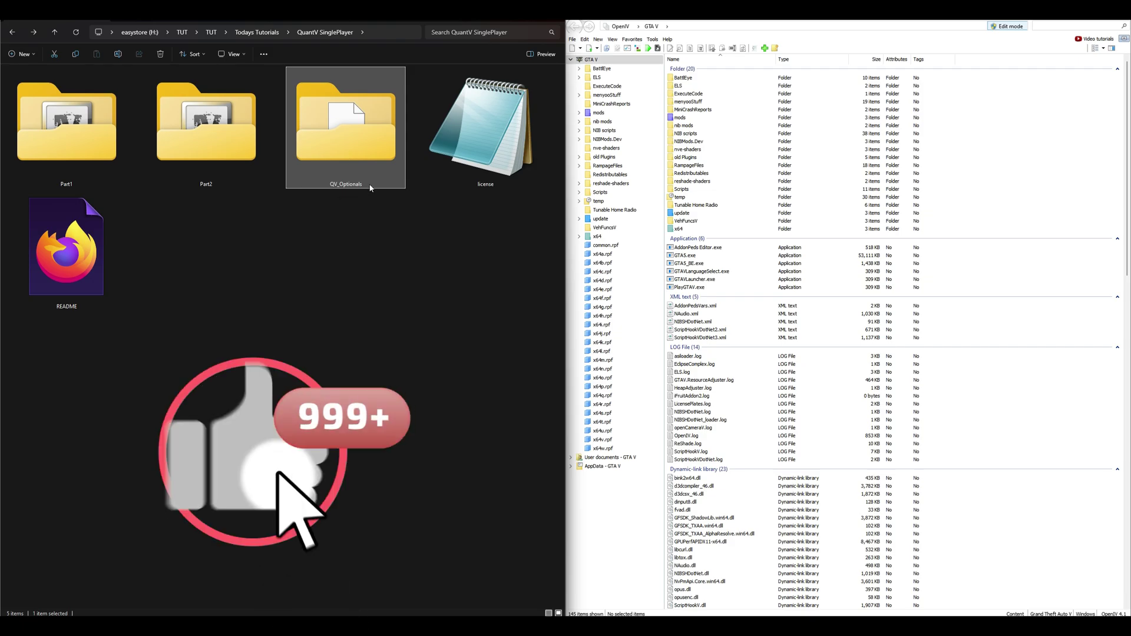
{"action": "double_click", "coordinate": [348, 114]}
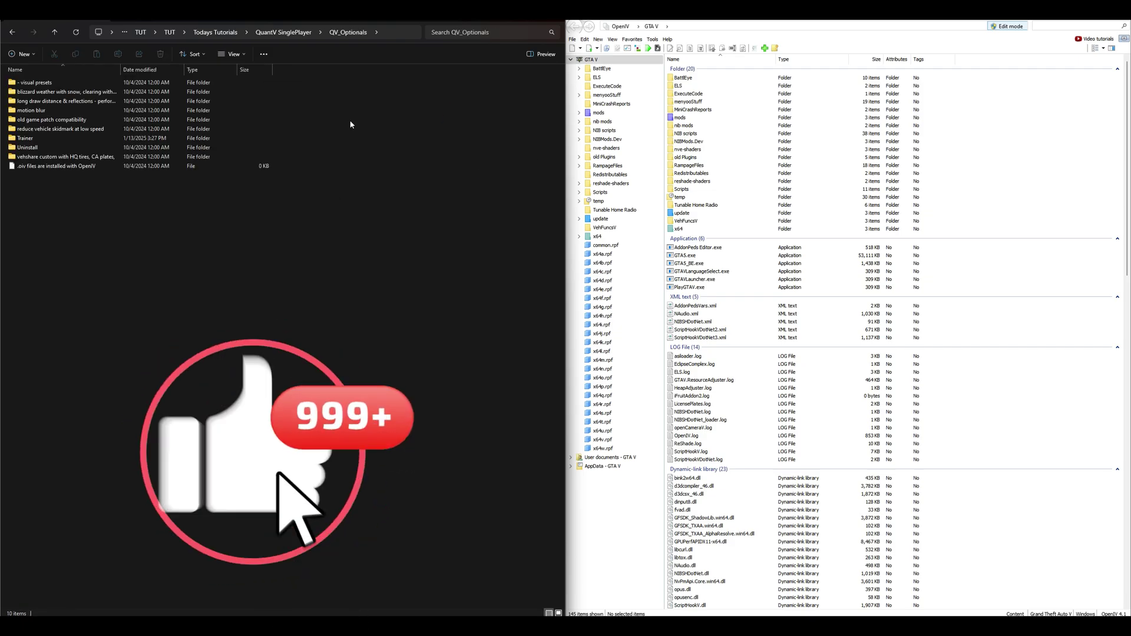
{"action": "left_click", "coordinate": [36, 139]}
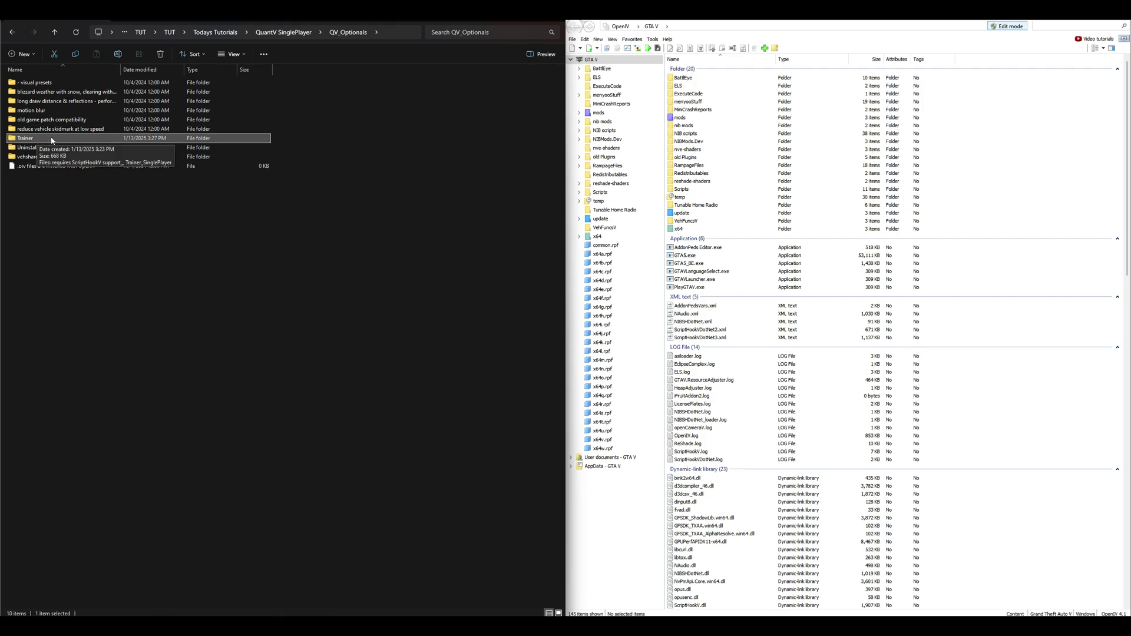
{"action": "double_click", "coordinate": [51, 138]}
{"action": "left_click", "coordinate": [232, 53]}
{"action": "left_click", "coordinate": [238, 74]}
{"action": "left_click", "coordinate": [238, 75]}
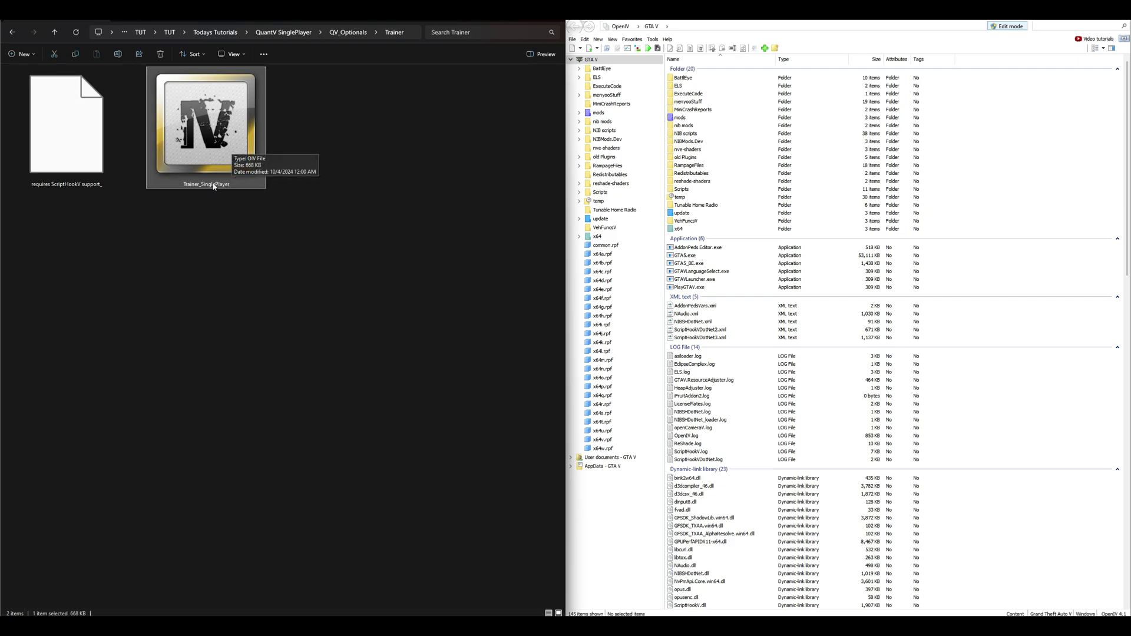
- Install the Trainer_SinglePlayer package through OpenIV directly into the game folder
{"action": "left_click_drag", "start_coordinate": [196, 133], "coordinate": [782, 199]}
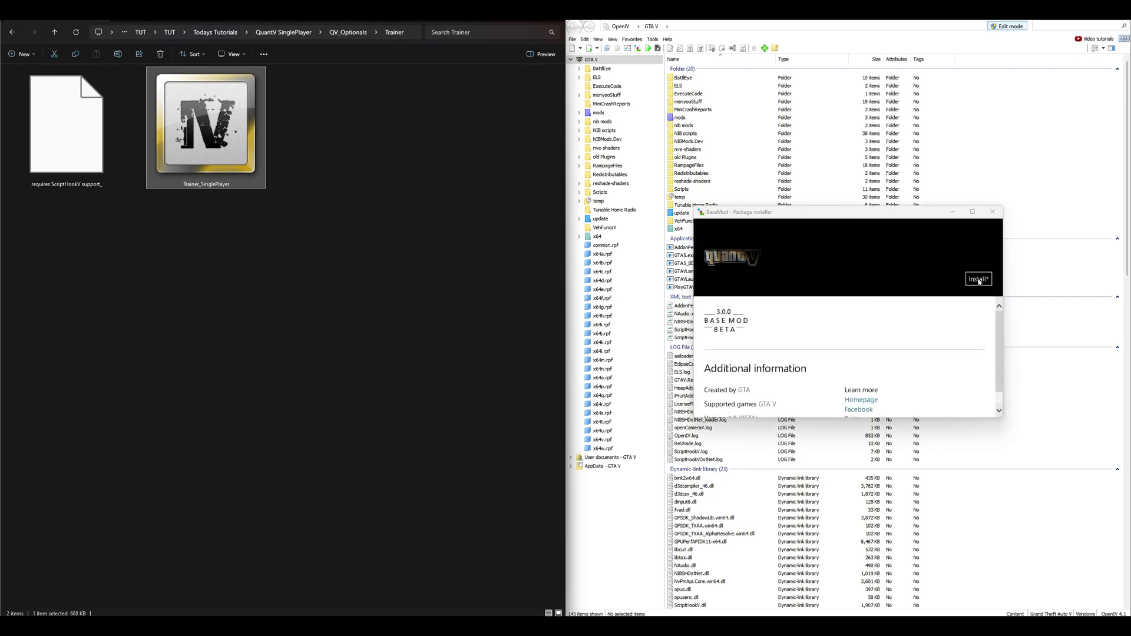
{"action": "left_click", "coordinate": [978, 280]}
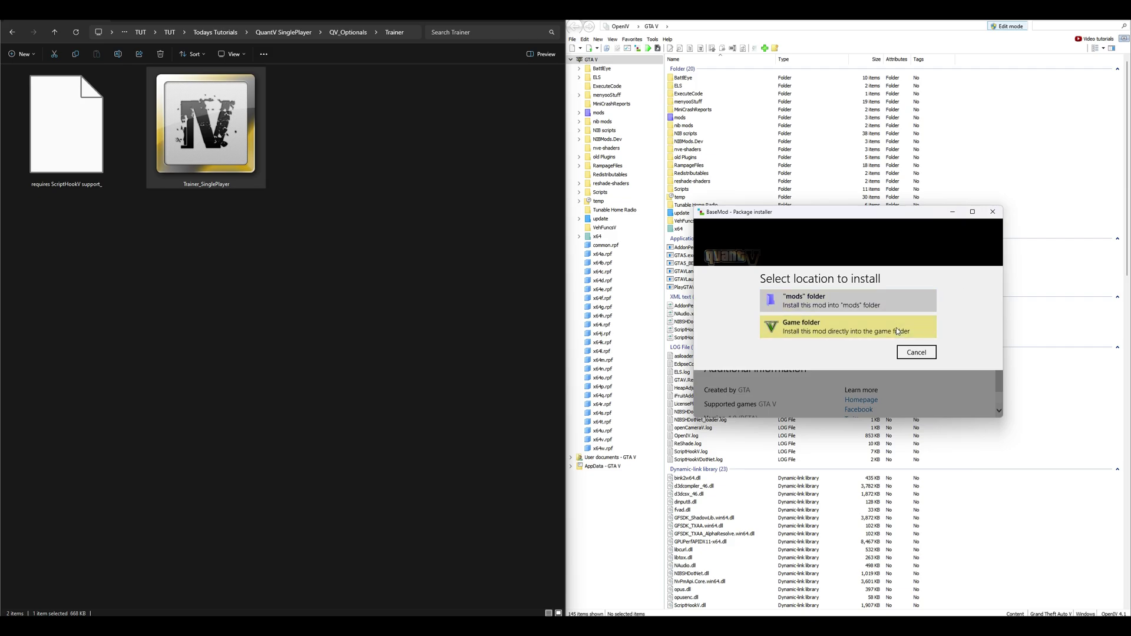
{"action": "left_click", "coordinate": [838, 333]}
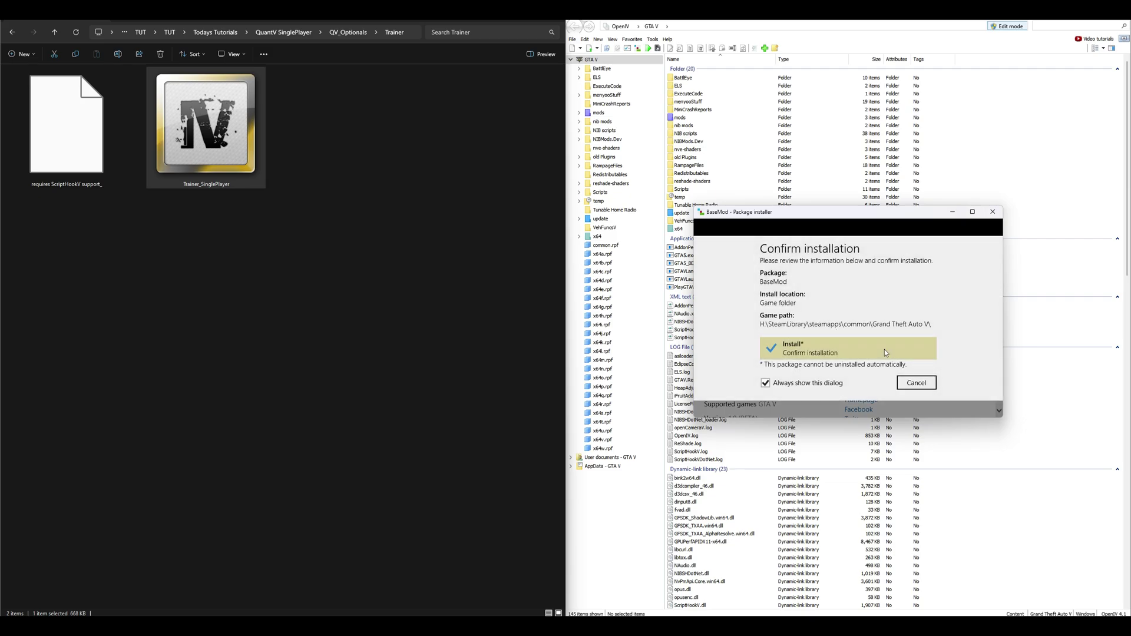
{"action": "left_click", "coordinate": [841, 349]}
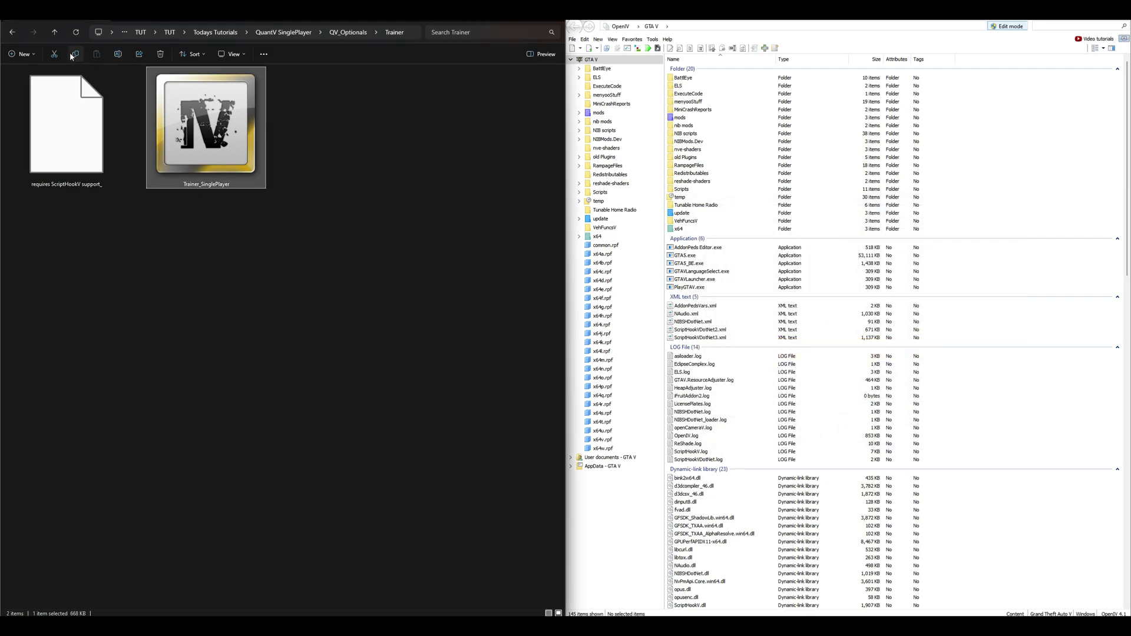
- Navigate back through QV_Optionals and QuantV SinglePlayer to Todays Tutorials
{"action": "left_click", "coordinate": [12, 34]}
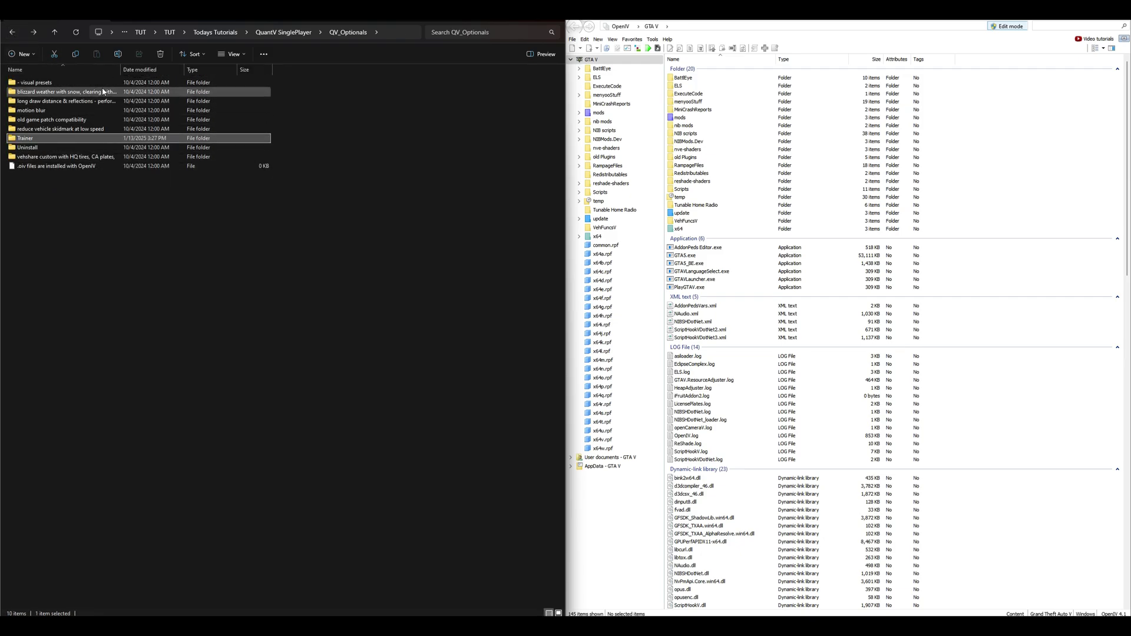
{"action": "left_click", "coordinate": [63, 148]}
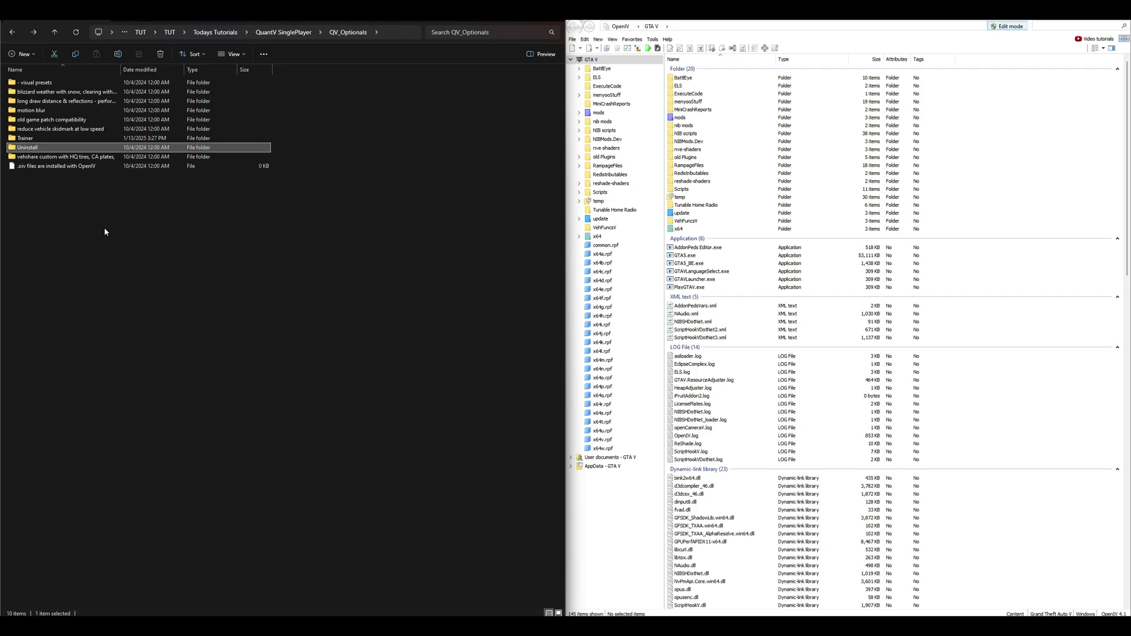
{"action": "left_click", "coordinate": [12, 33]}
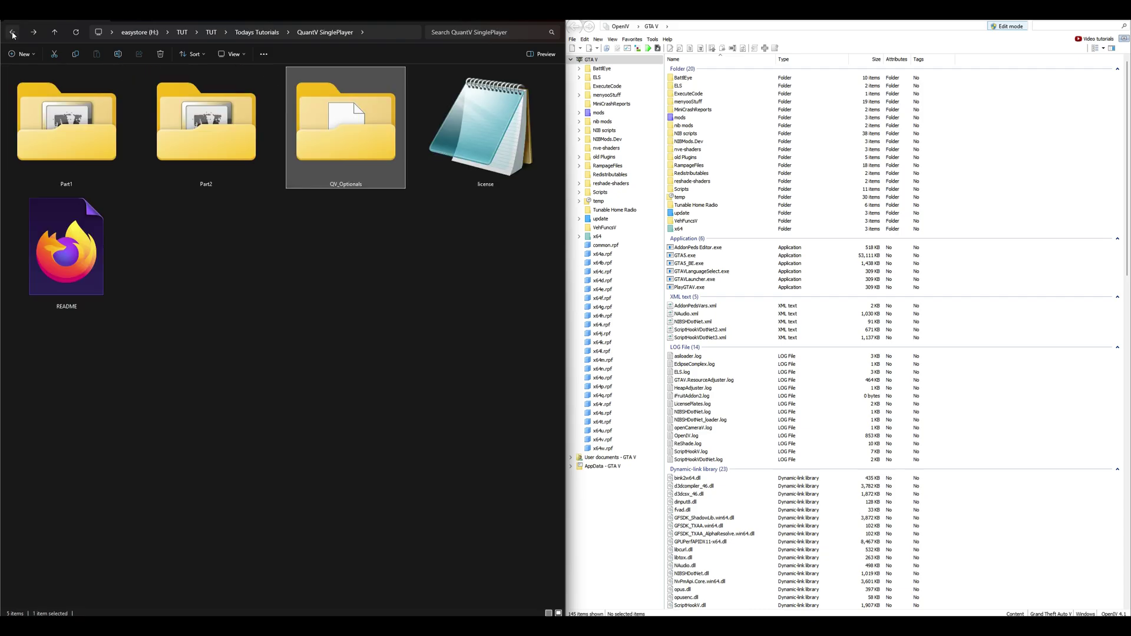
{"action": "left_click", "coordinate": [12, 34]}
- Open the NaturalVision+Evolve_ folder and select the PART ONE installer
{"action": "left_click", "coordinate": [66, 145]}
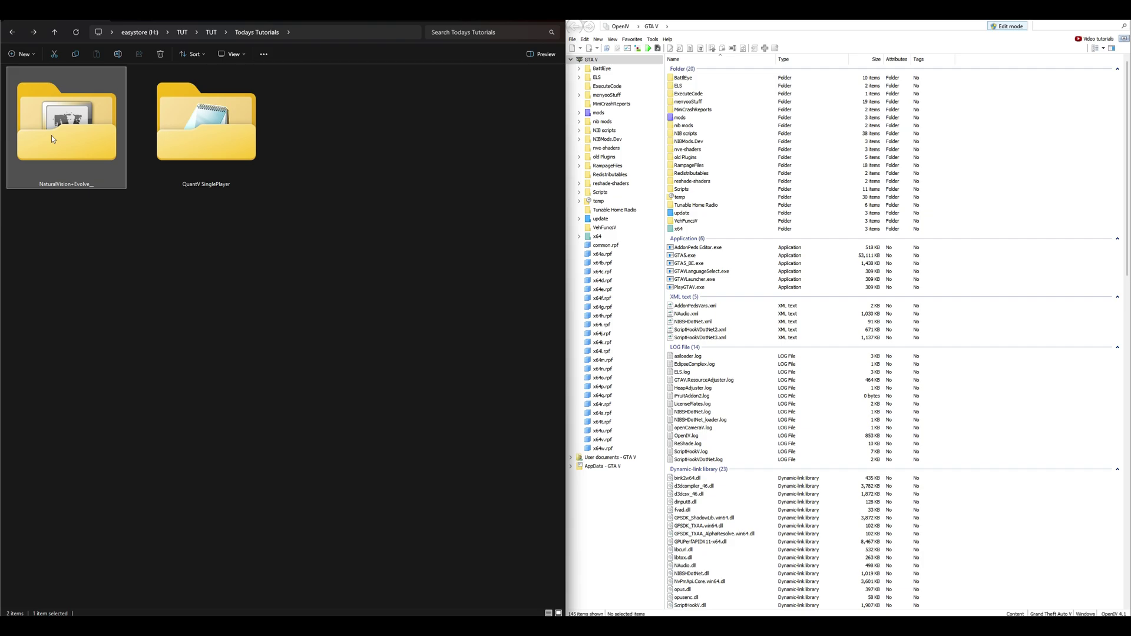
{"action": "mouse_move", "coordinate": [51, 136]}
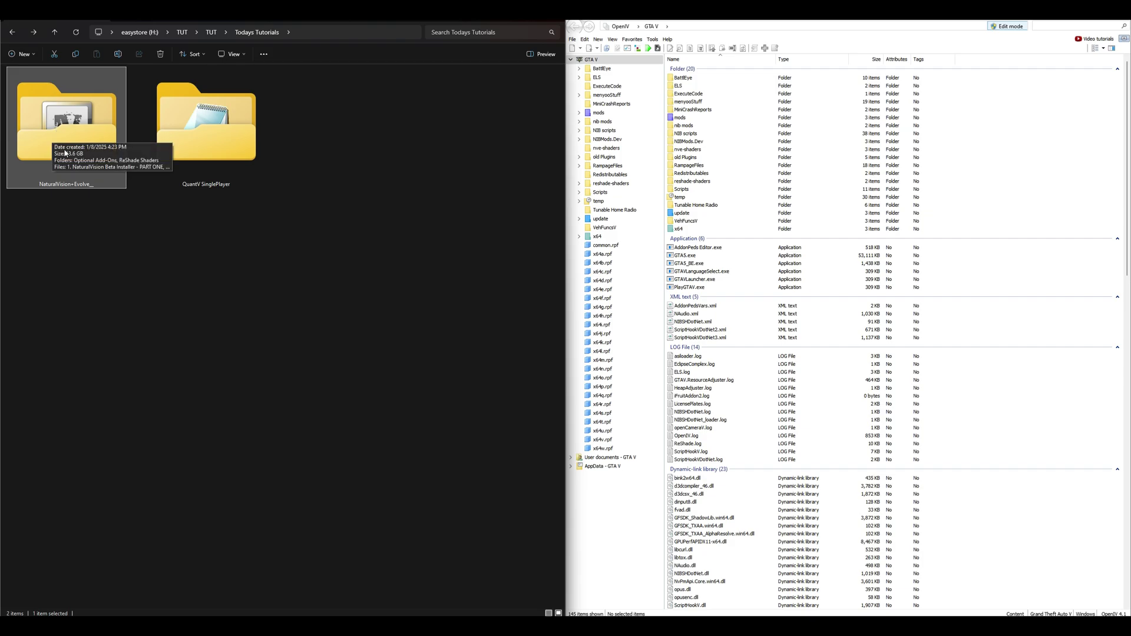
{"action": "double_click", "coordinate": [64, 152]}
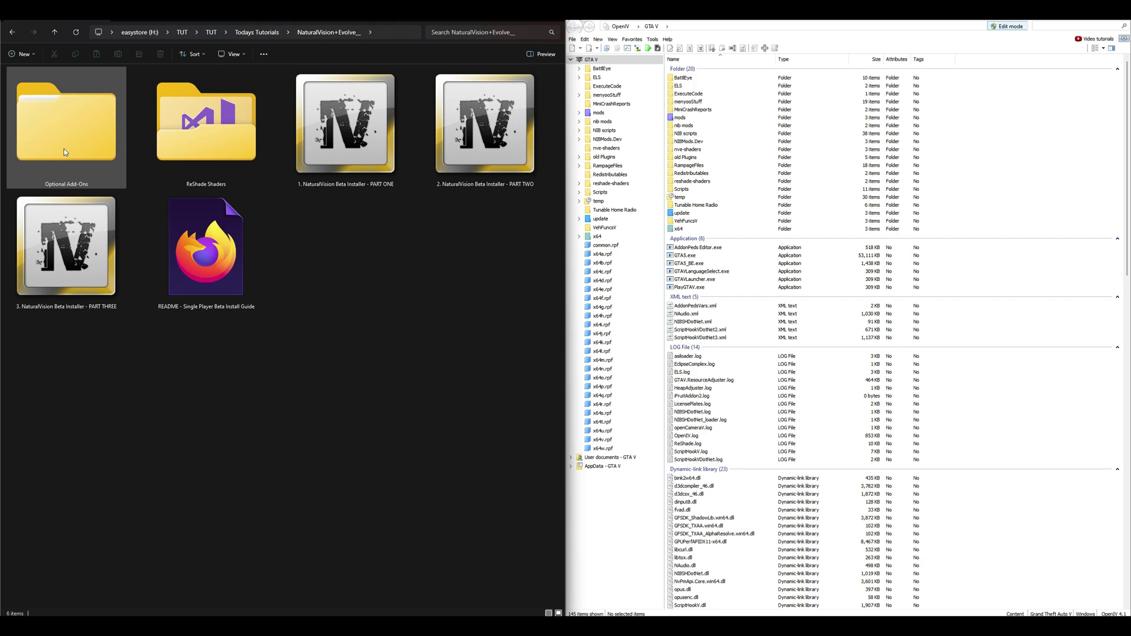
{"action": "left_click", "coordinate": [339, 118]}
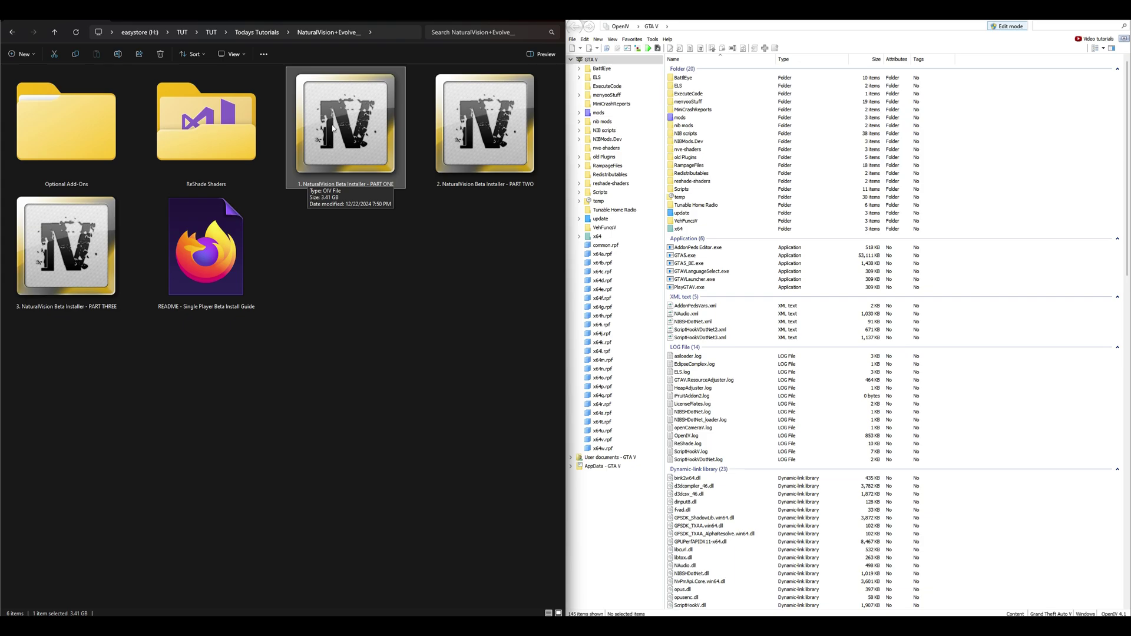
- Install the NaturalVision Evolved PART ONE package through OpenIV into the mods folder
{"action": "left_click_drag", "start_coordinate": [333, 128], "coordinate": [796, 247]}
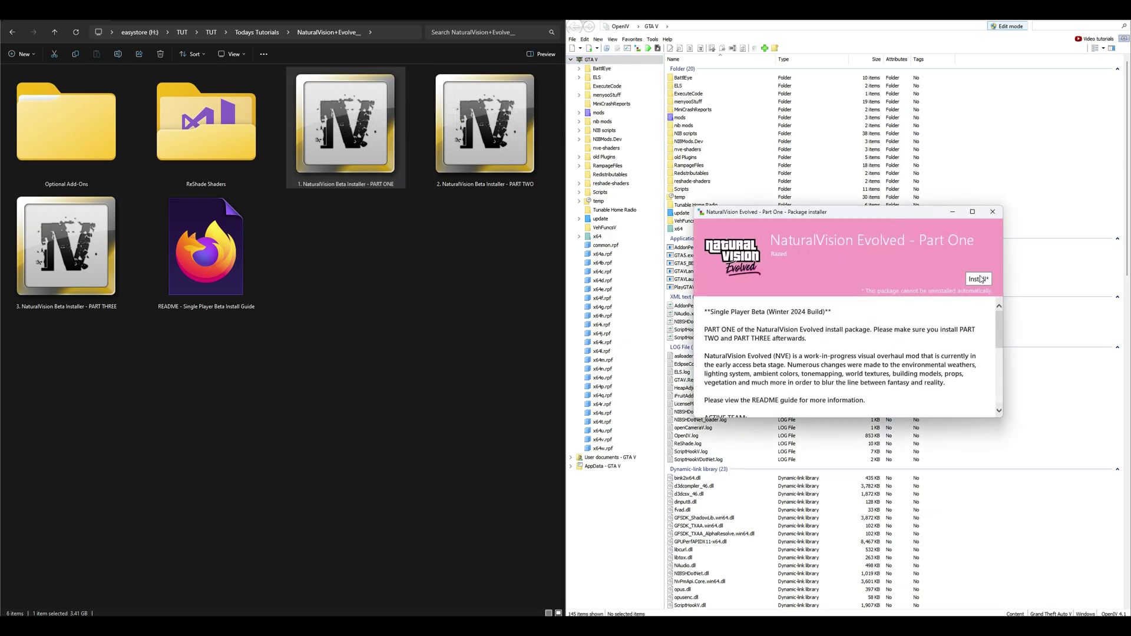
{"action": "left_click", "coordinate": [980, 280]}
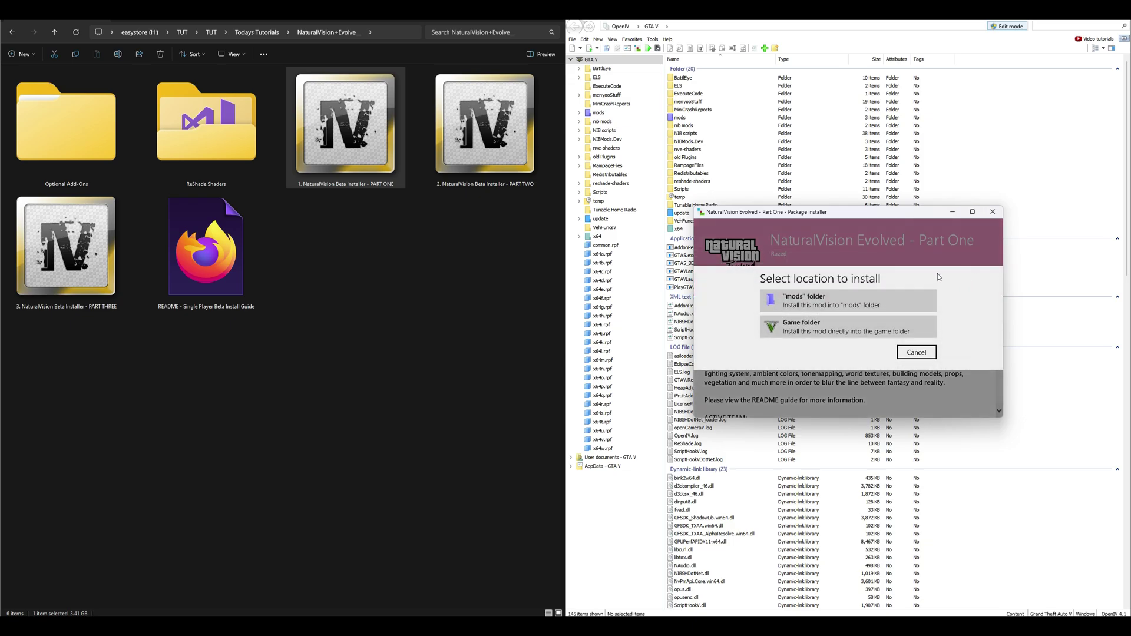
{"action": "left_click", "coordinate": [816, 298]}
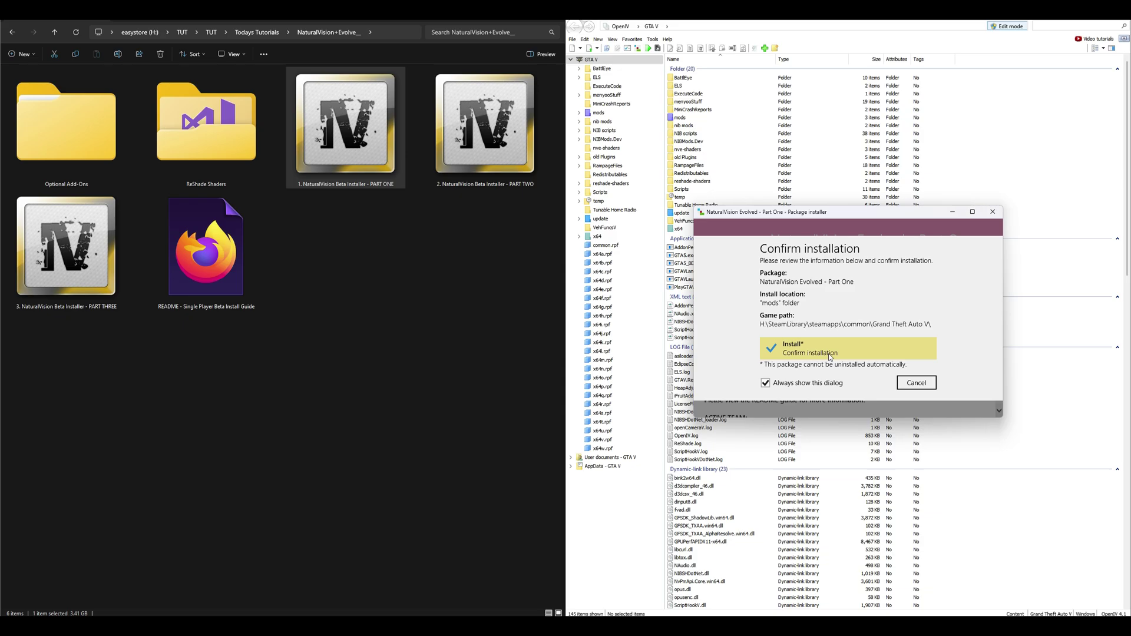
{"action": "left_click", "coordinate": [992, 212]}
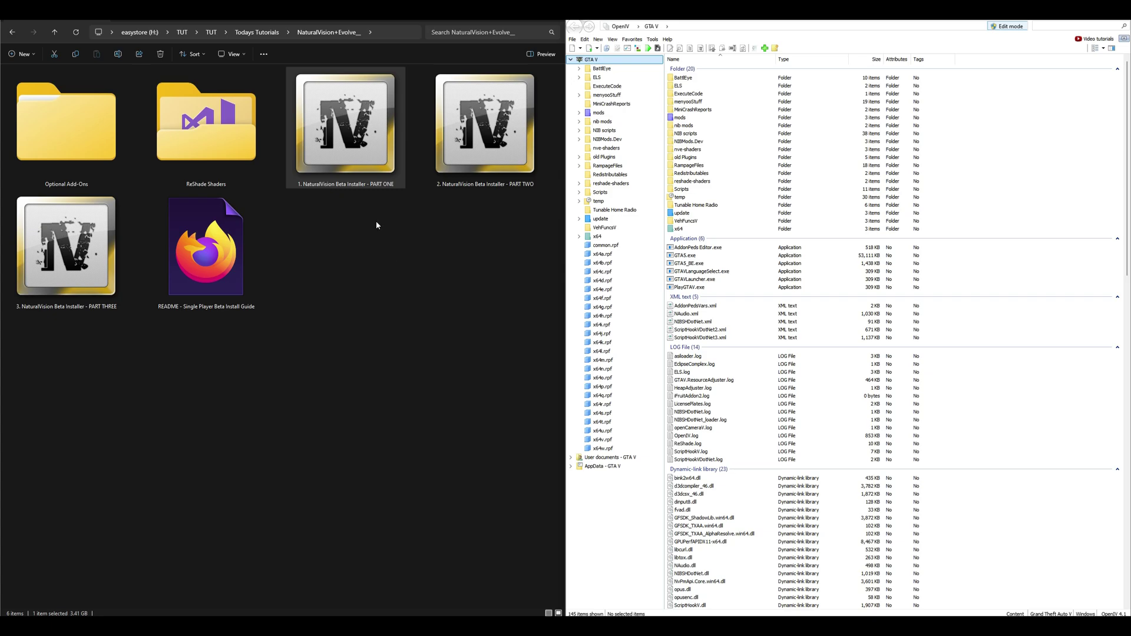
- Launch the NaturalVision Evolved PART TWO installer and install it into the mods folder
{"action": "left_click", "coordinate": [477, 126]}
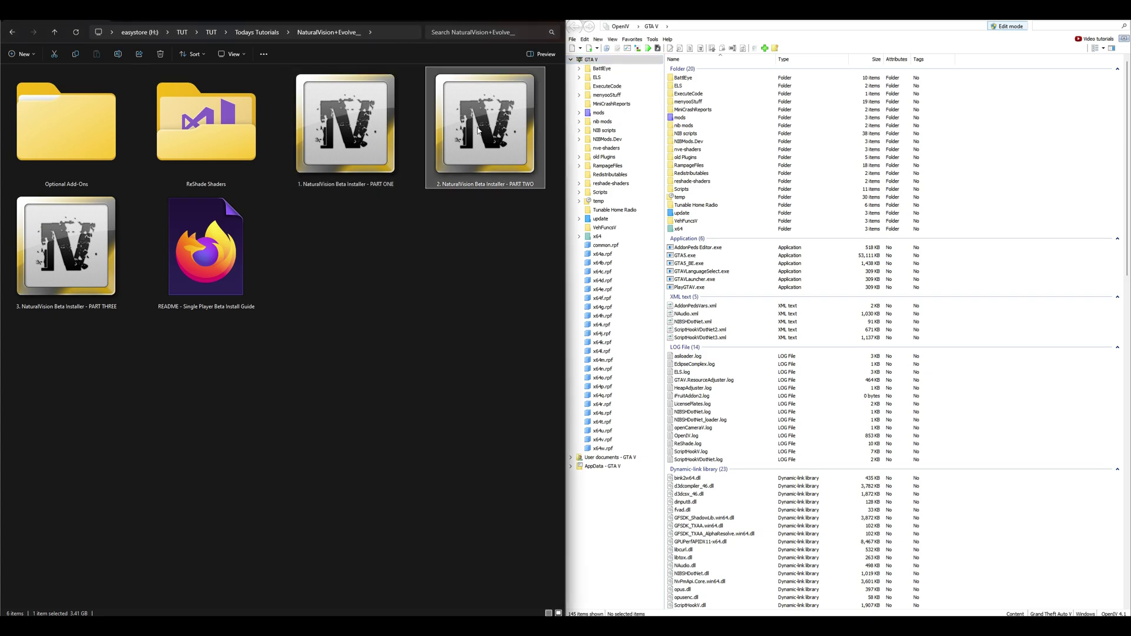
{"action": "double_click", "coordinate": [471, 132]}
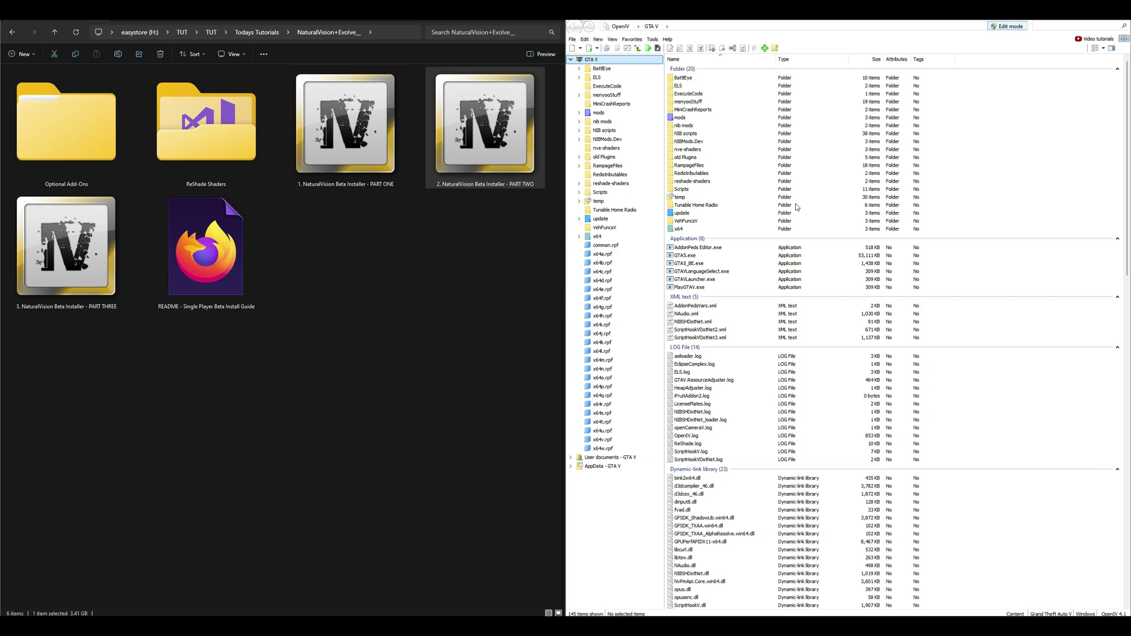
{"action": "left_click", "coordinate": [979, 279]}
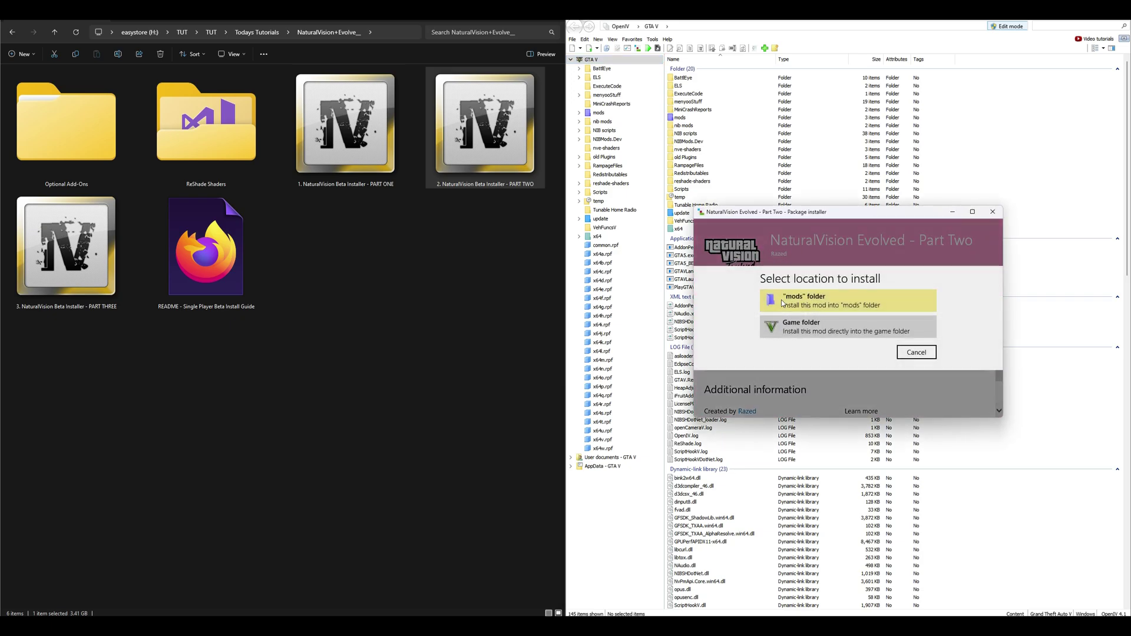
{"action": "left_click", "coordinate": [782, 303]}
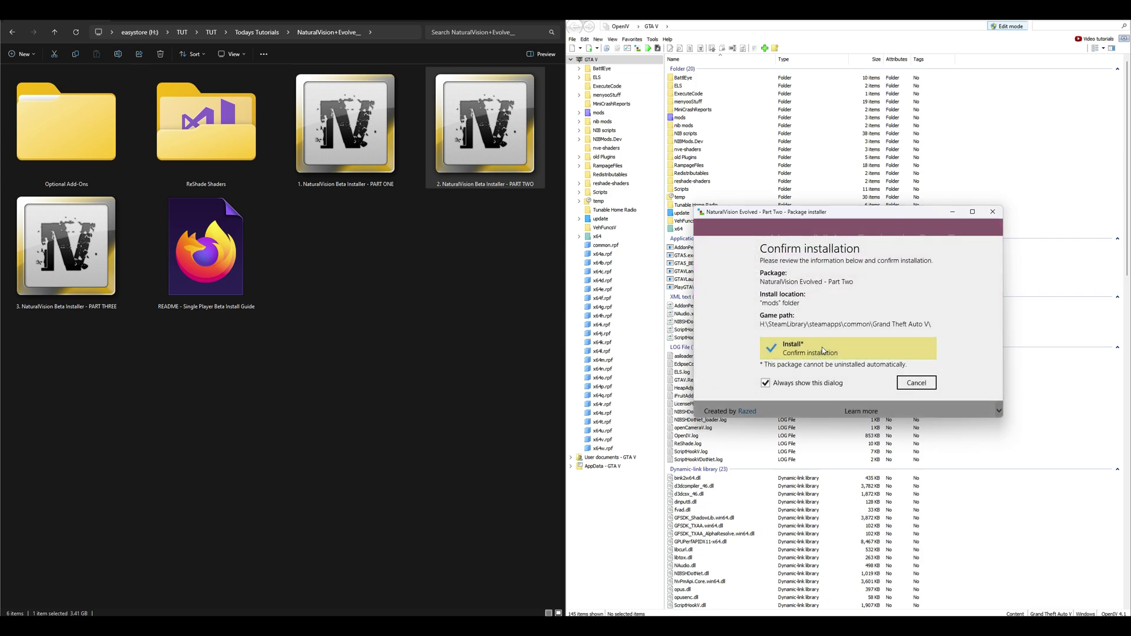
{"action": "left_click", "coordinate": [822, 351]}
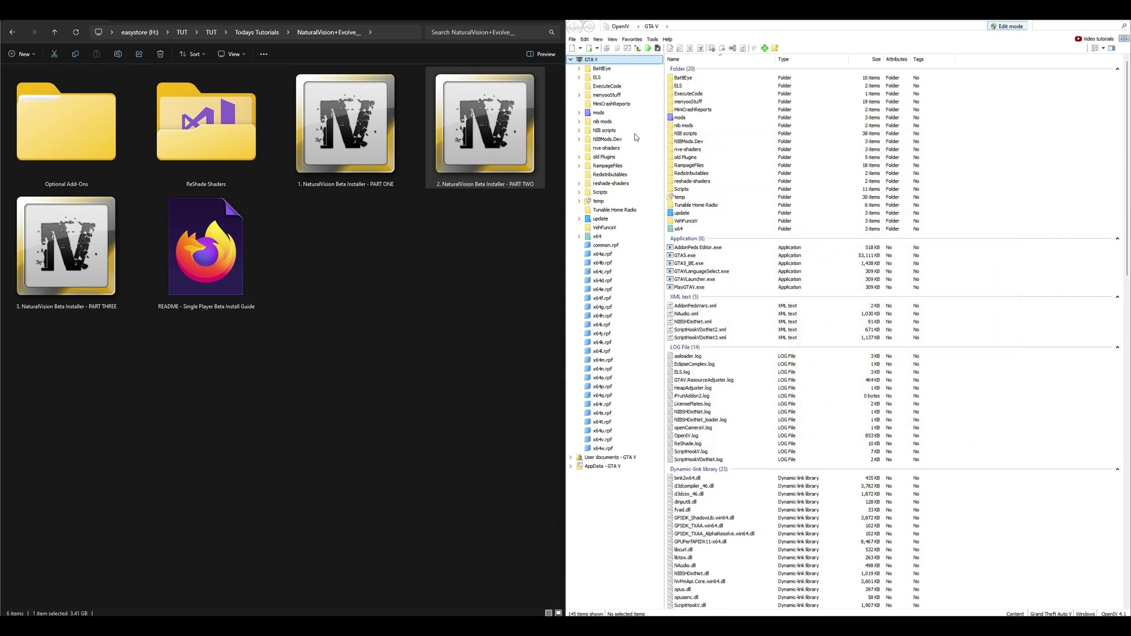
- Install the NaturalVision Evolved PART THREE package through OpenIV into the mods folder
{"action": "left_click", "coordinate": [104, 233]}
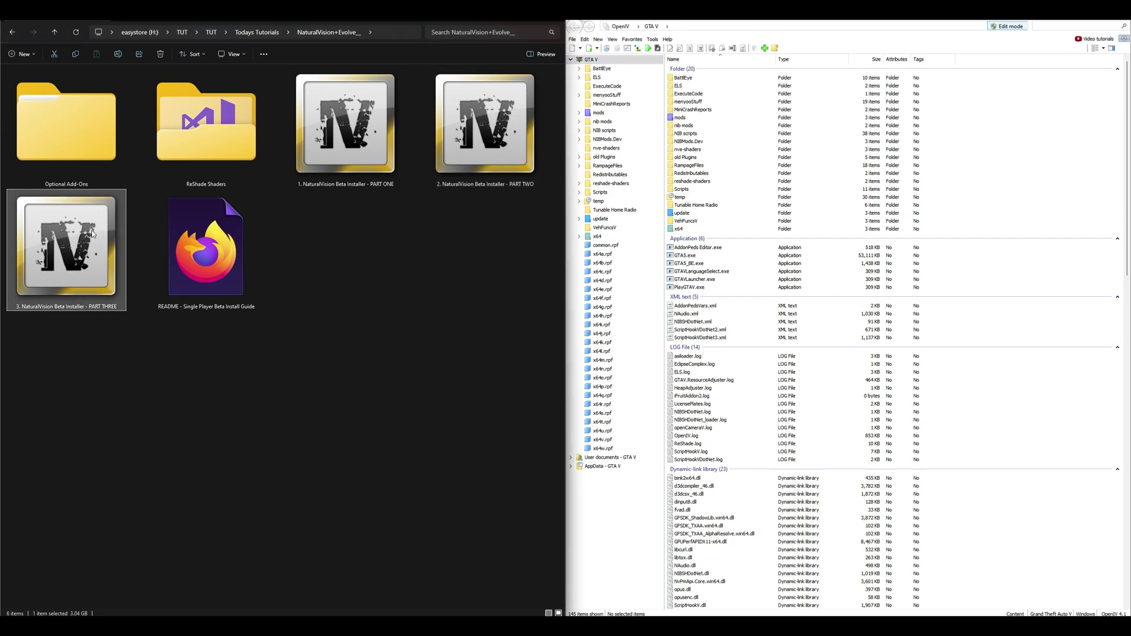
{"action": "left_click_drag", "start_coordinate": [40, 234], "coordinate": [816, 237]}
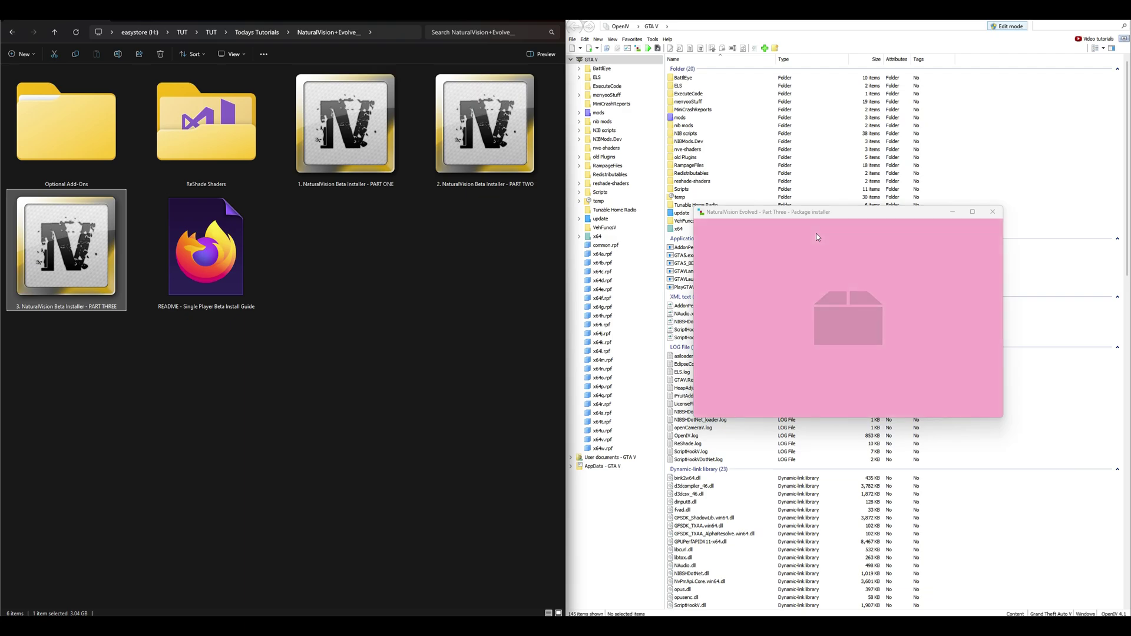
{"action": "left_click", "coordinate": [977, 279]}
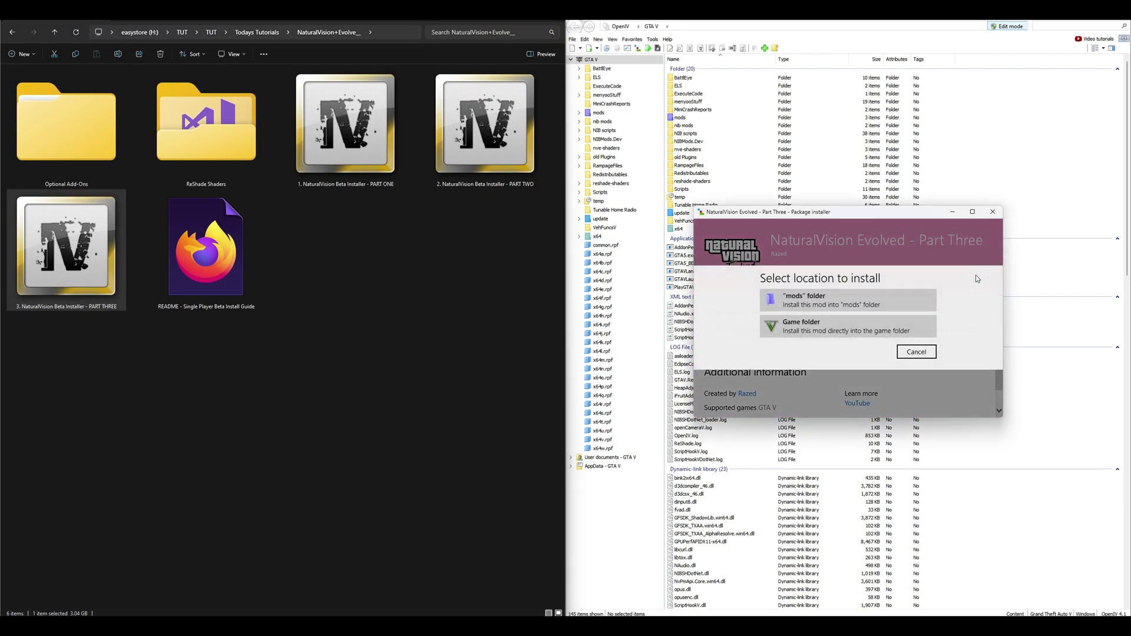
{"action": "left_click", "coordinate": [816, 301]}
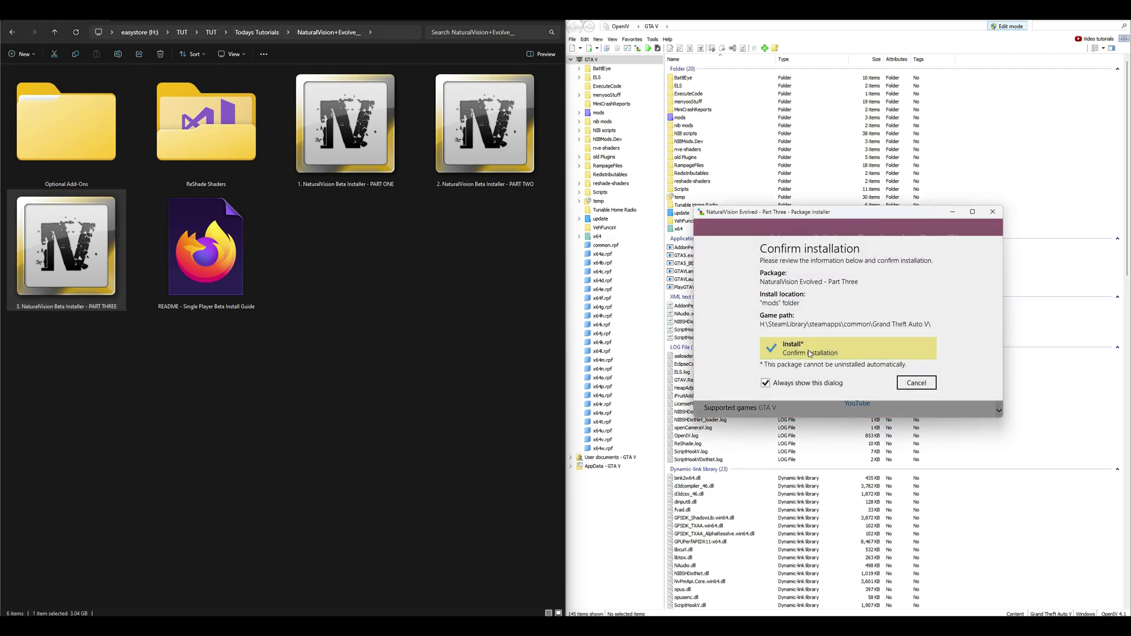
{"action": "left_click", "coordinate": [810, 352]}
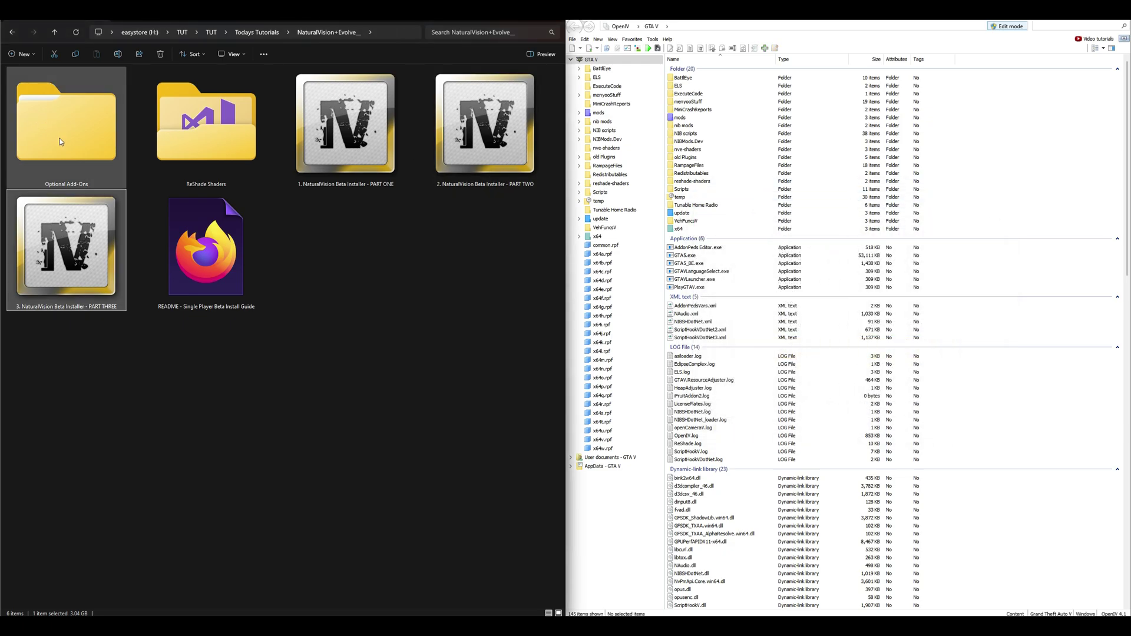
{"action": "mouse_move", "coordinate": [61, 141]}
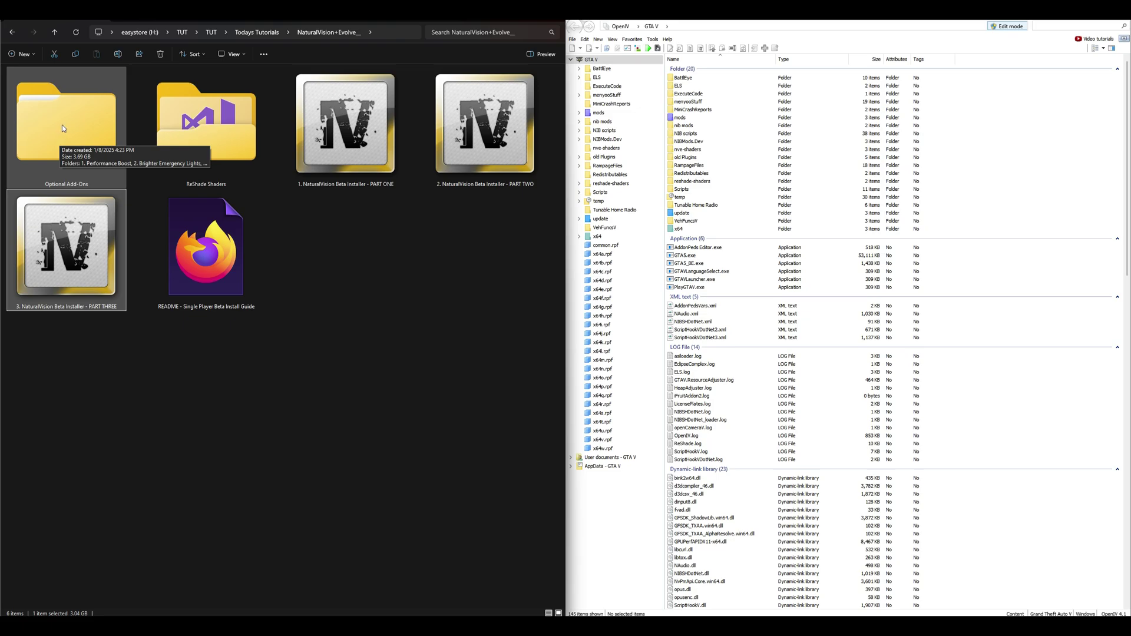
{"action": "double_click", "coordinate": [62, 126]}
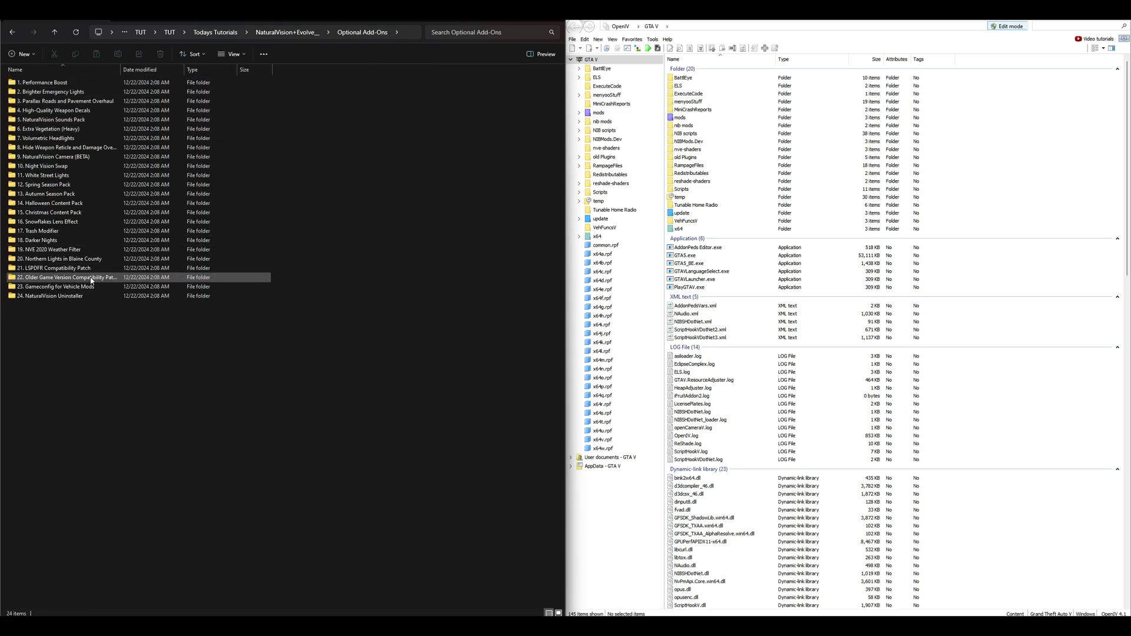
{"action": "left_click", "coordinate": [13, 32]}
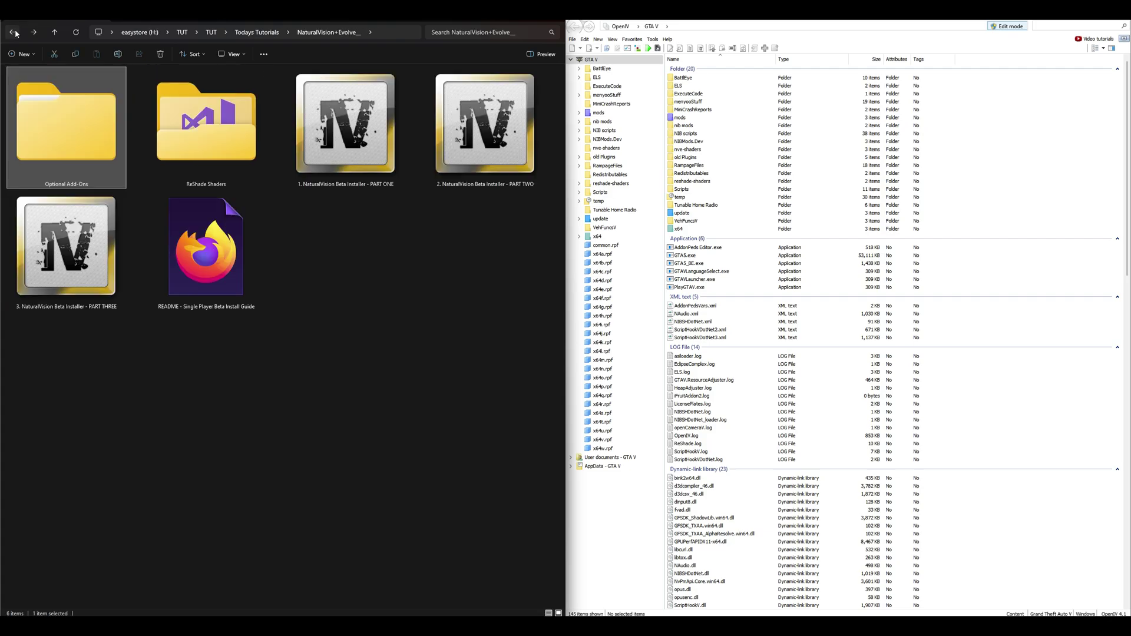
{"action": "left_click", "coordinate": [193, 147]}
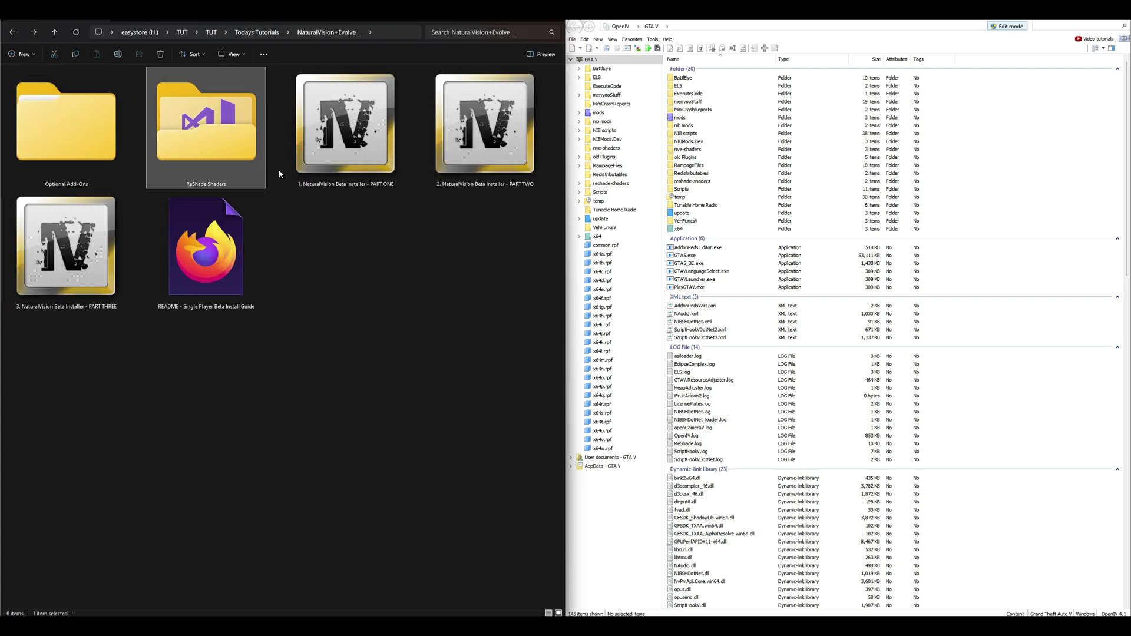
{"action": "double_click", "coordinate": [199, 129]}
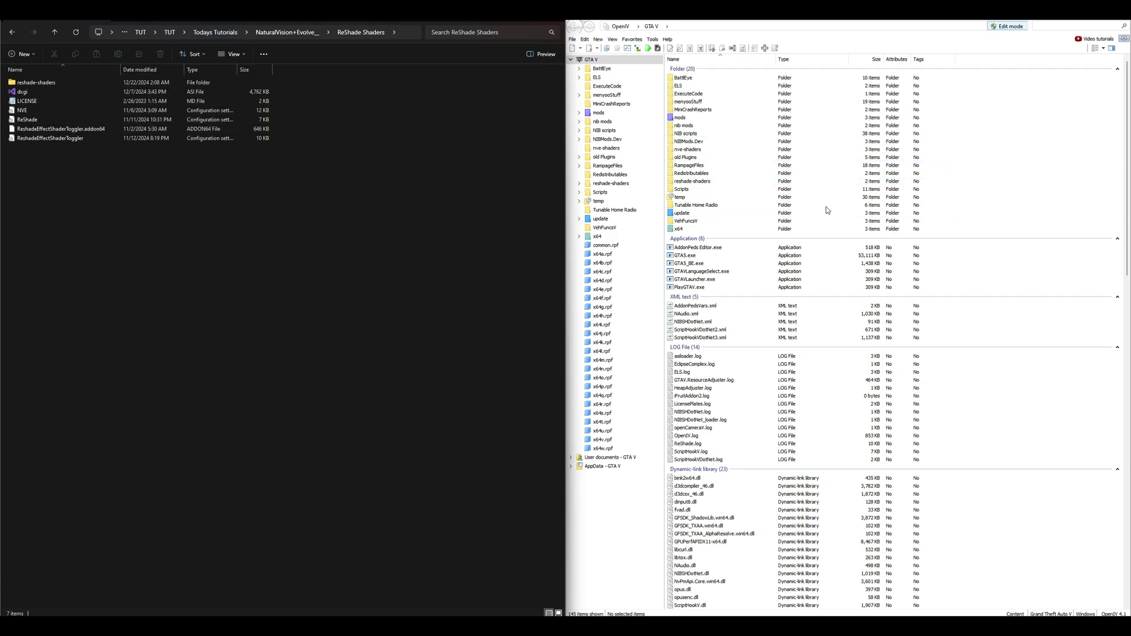
{"action": "left_click", "coordinate": [13, 33]}
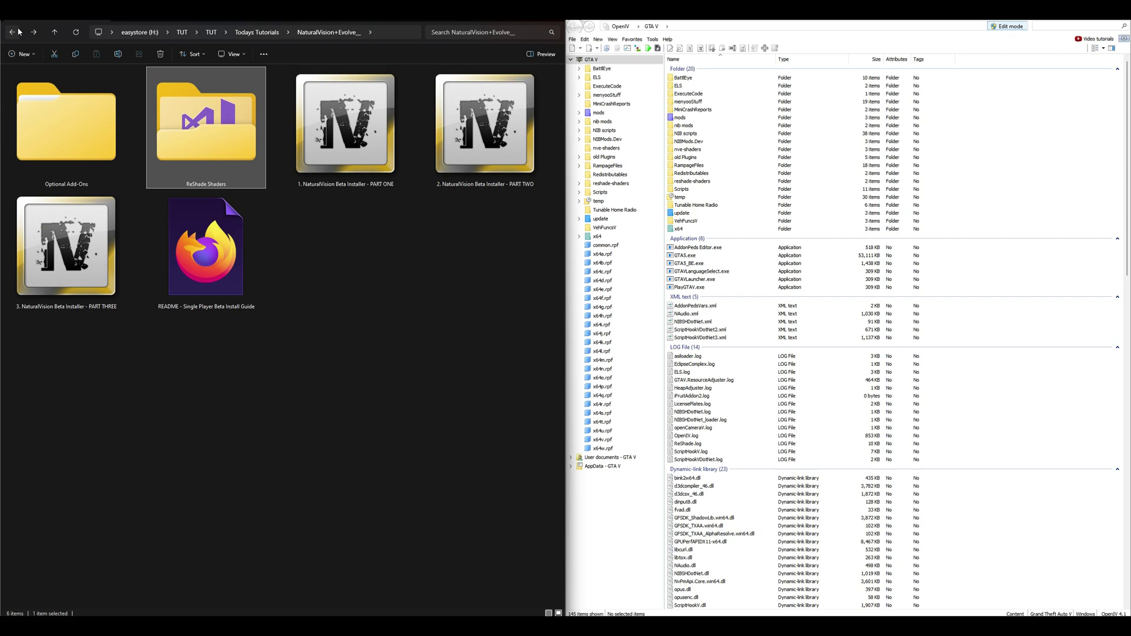
- Clear the folder selection and minimise Explorer to reveal the running GTA V game
{"action": "left_click", "coordinate": [280, 253]}
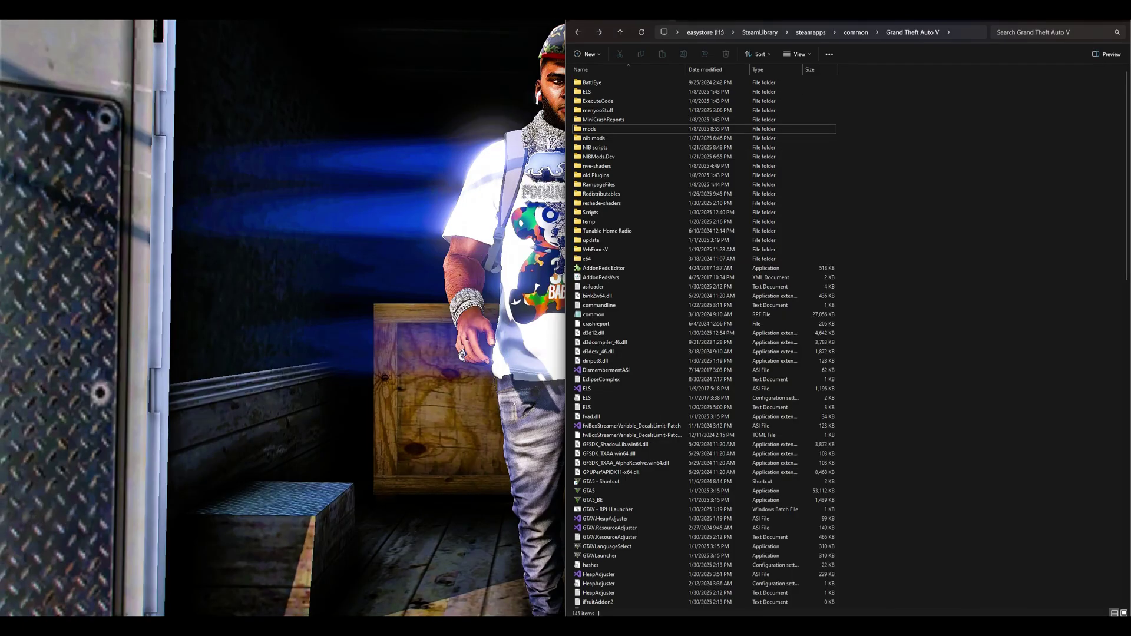
{"action": "key", "text": "super+Down"}
{"action": "key", "text": "super+Down"}
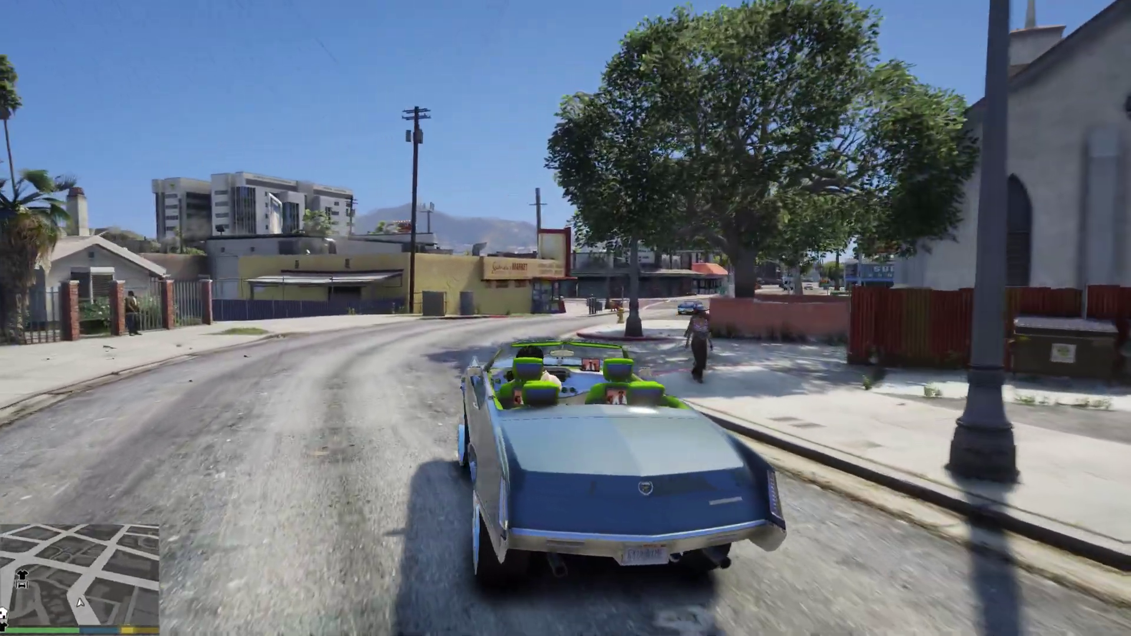
- Steer the blue Cadillac convertible down the sunlit street toward the busy intersection
{"action": "key", "text": "a"}
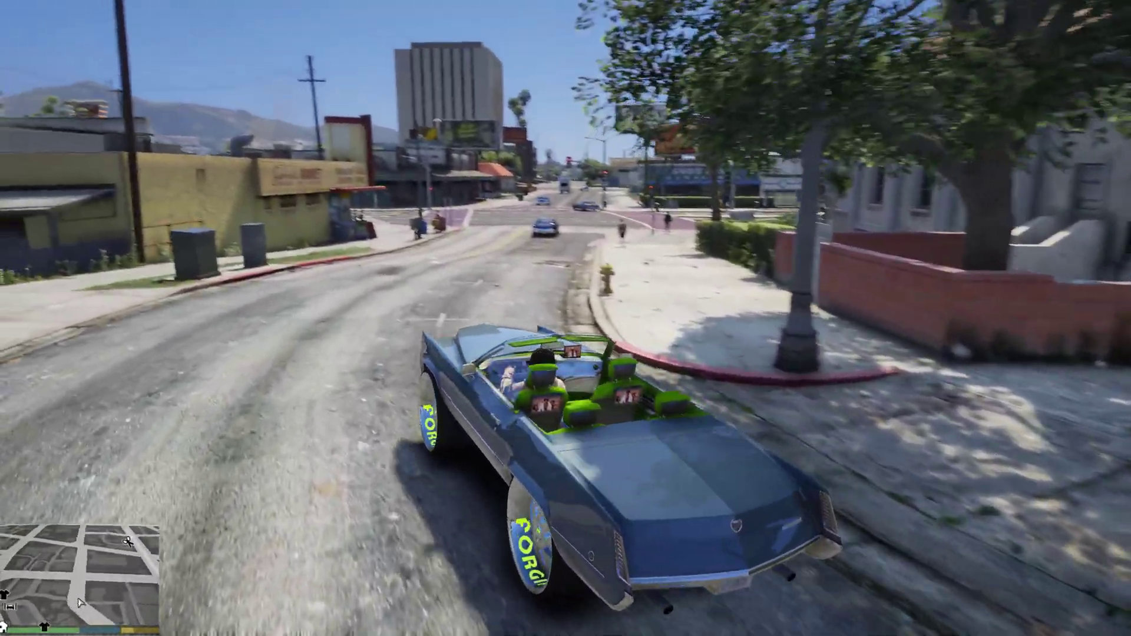